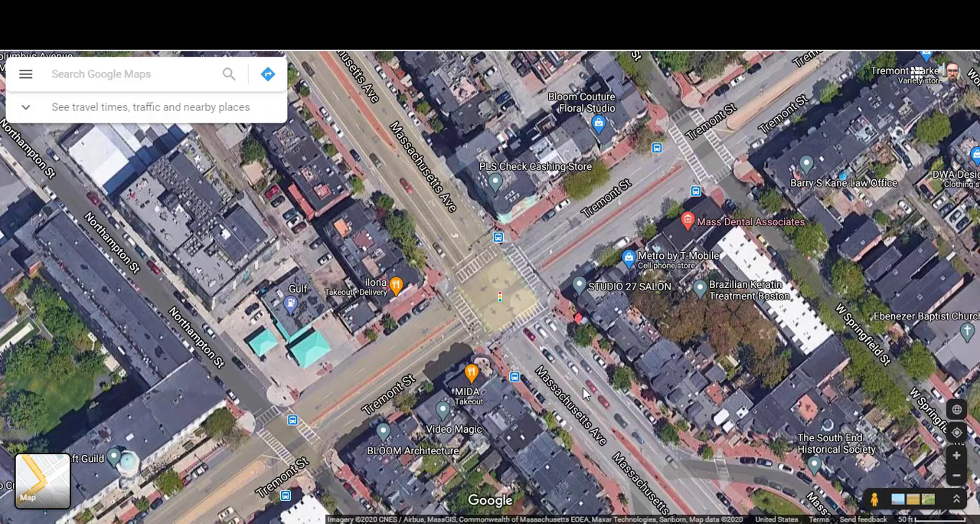
scroll(583, 393, up, 1)
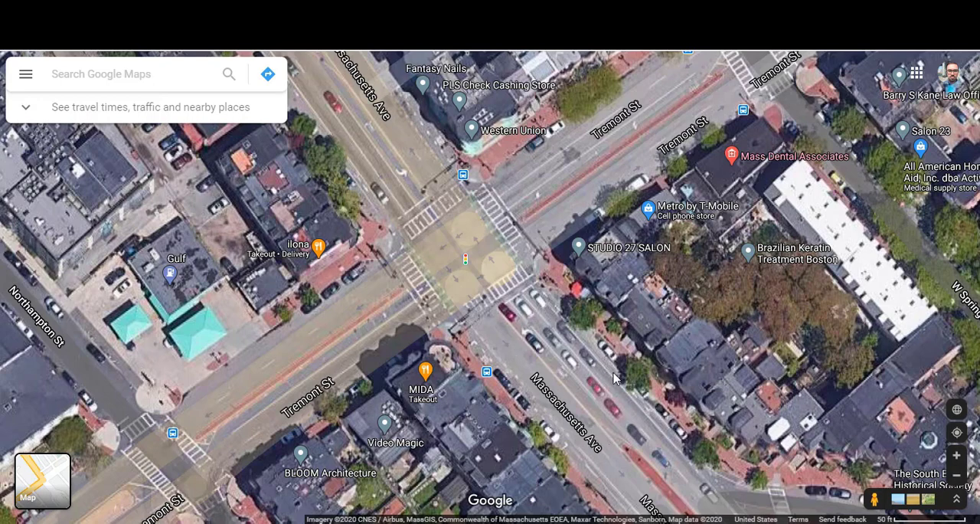
scroll(629, 386, down, 1)
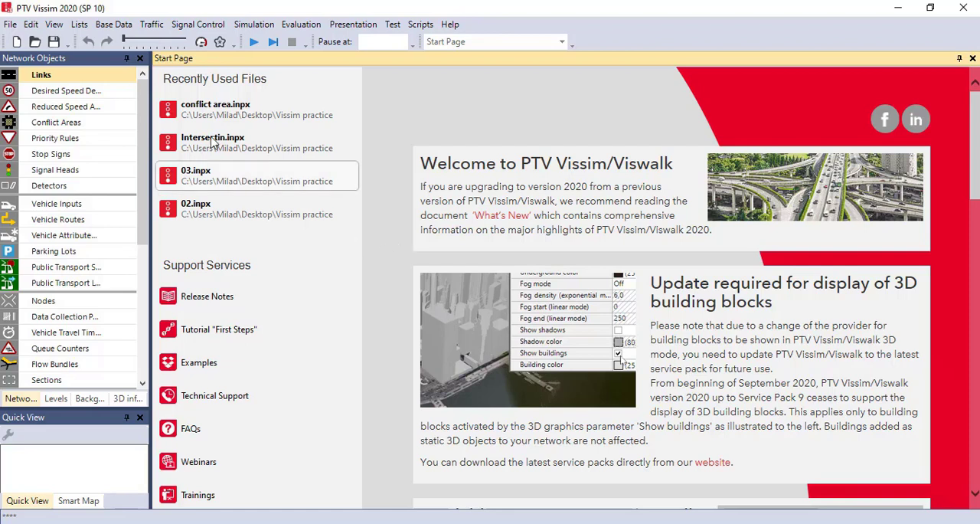
Switch to PTV Vissim and create a new, empty network
click(10, 25)
click(10, 25)
click(10, 25)
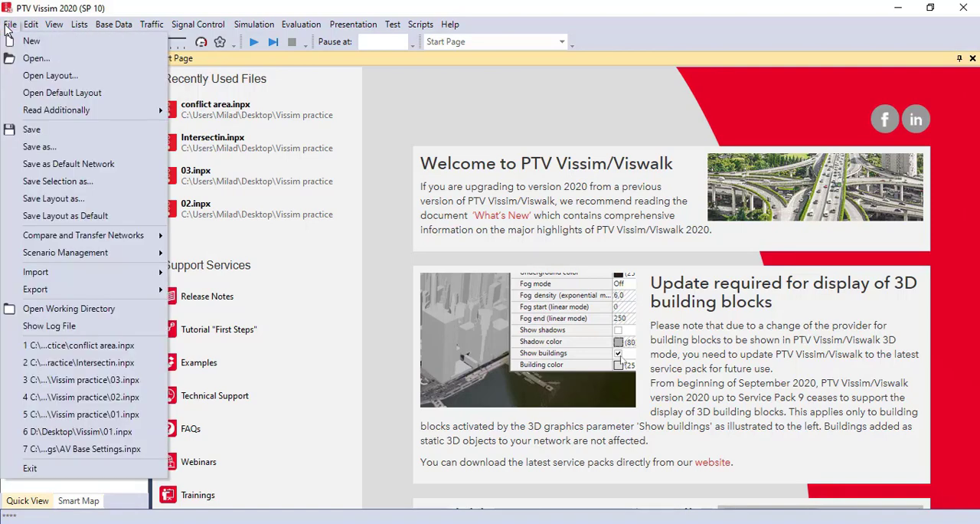
click(62, 45)
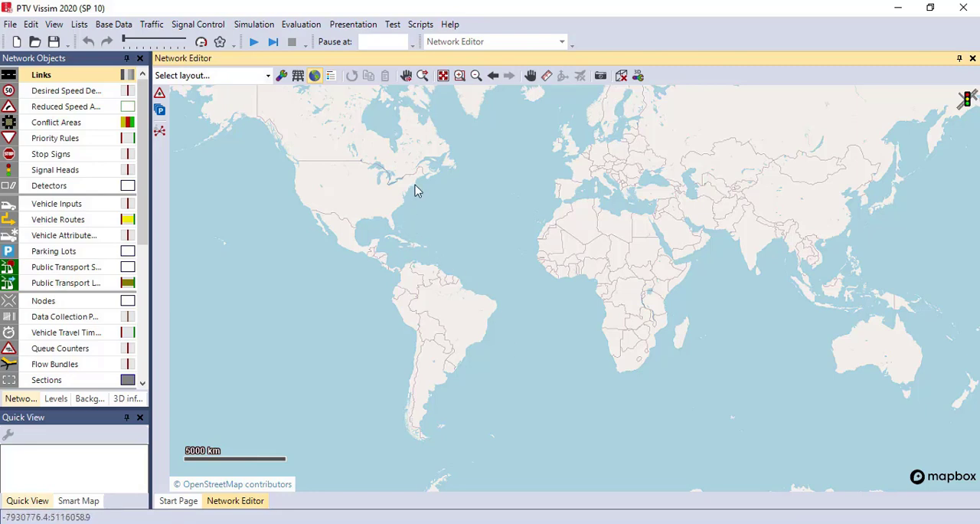
Locate the intersection of Massachusetts Avenue and Tremont Street in Boston on the background map
scroll(418, 192, up, 2)
scroll(417, 193, down, 3)
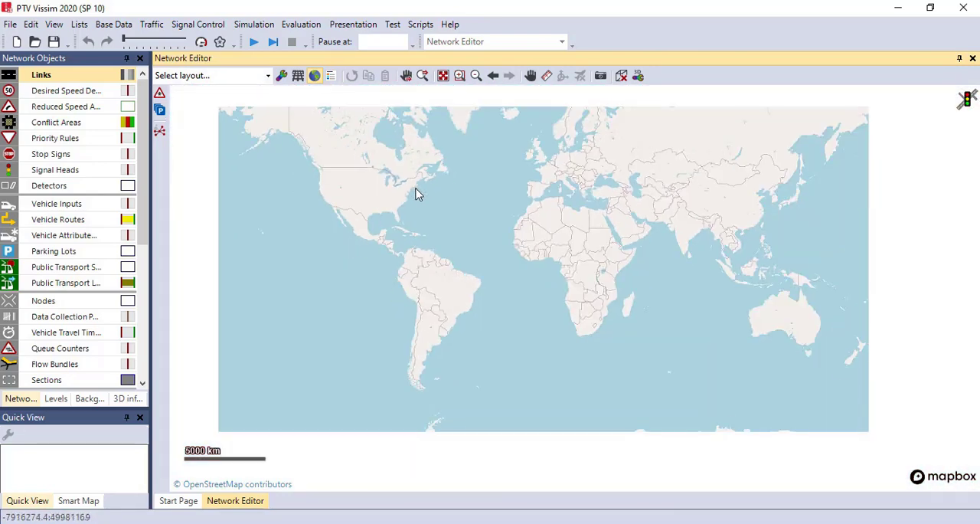
scroll(416, 194, up, 3)
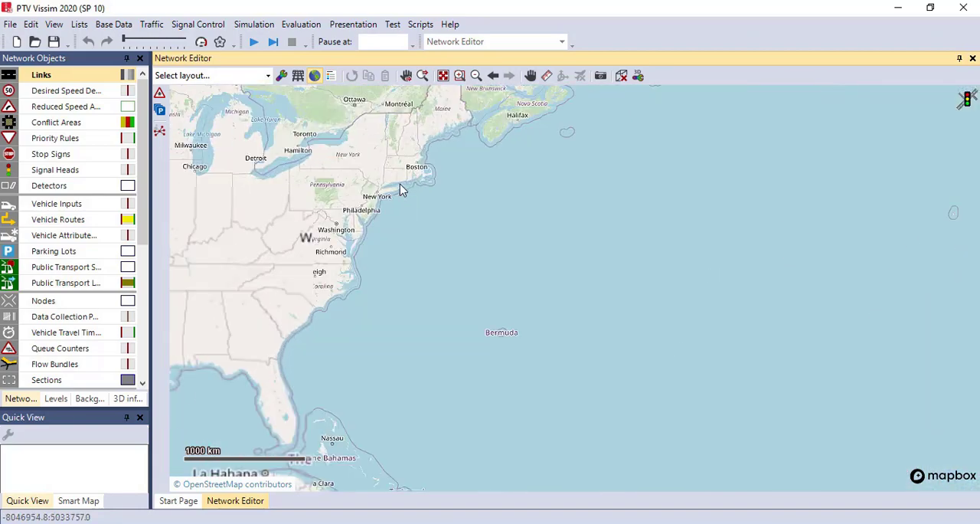
scroll(427, 159, up, 4)
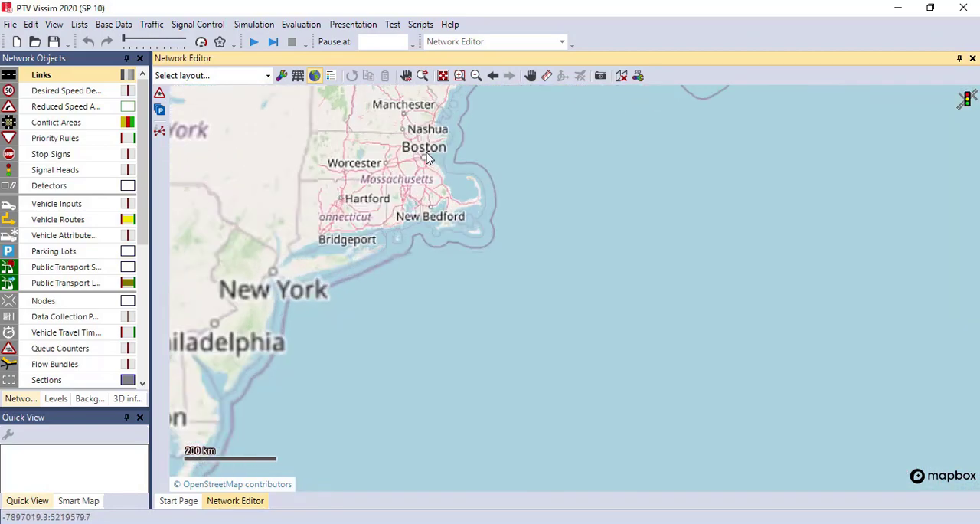
scroll(427, 159, up, 2)
scroll(412, 170, up, 2)
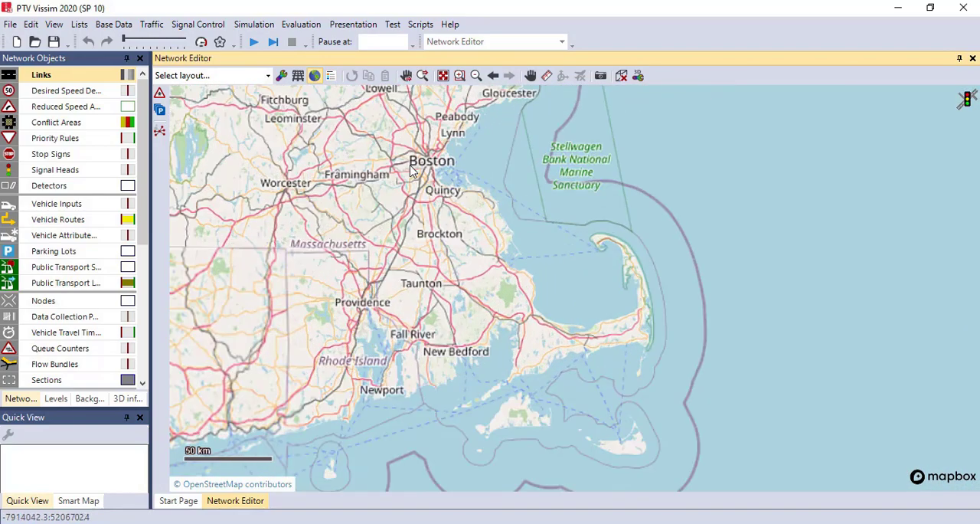
scroll(411, 170, up, 4)
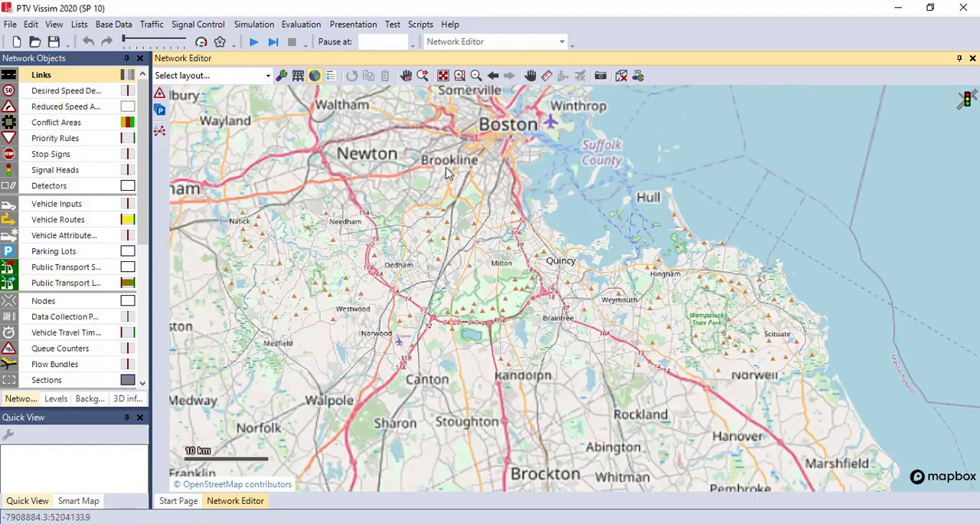
scroll(448, 173, up, 2)
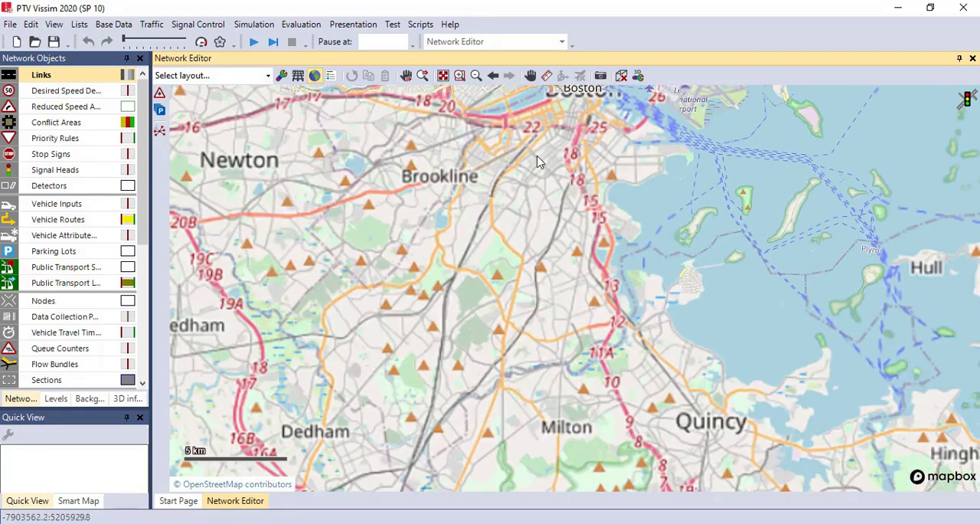
scroll(539, 161, up, 4)
drag(536, 164, 531, 227)
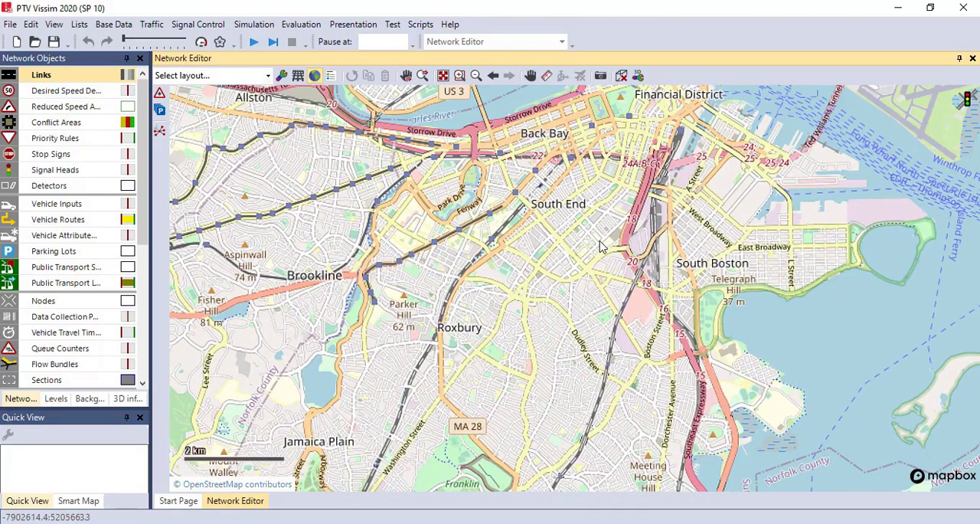
drag(608, 248, 606, 267)
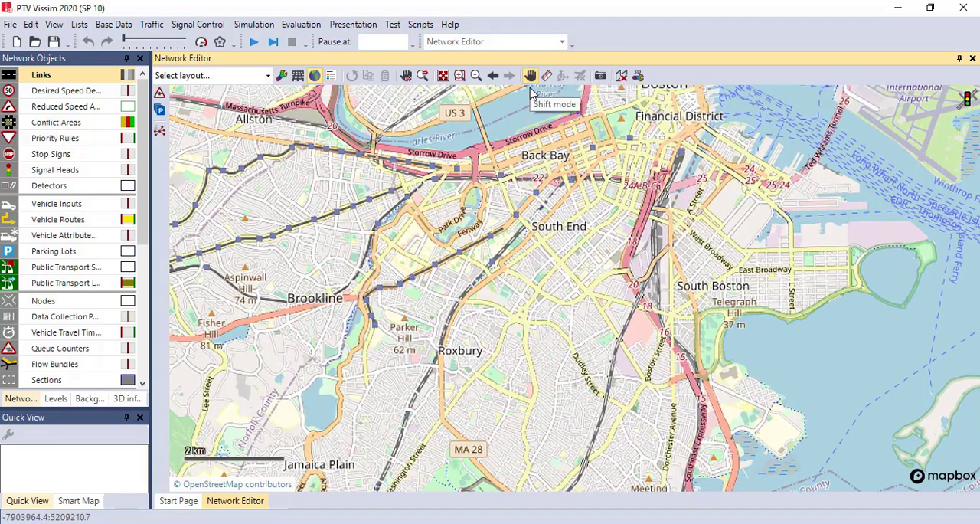
drag(580, 223, 607, 197)
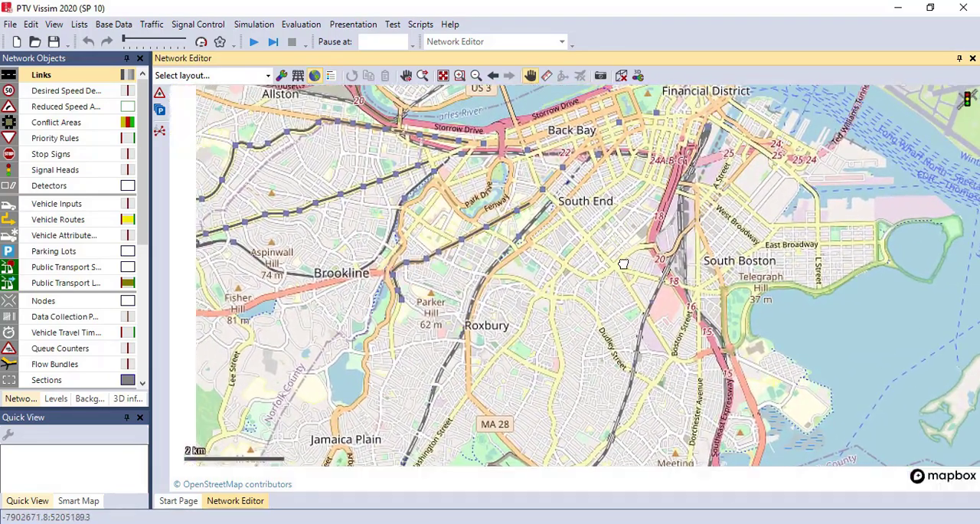
drag(563, 350, 619, 248)
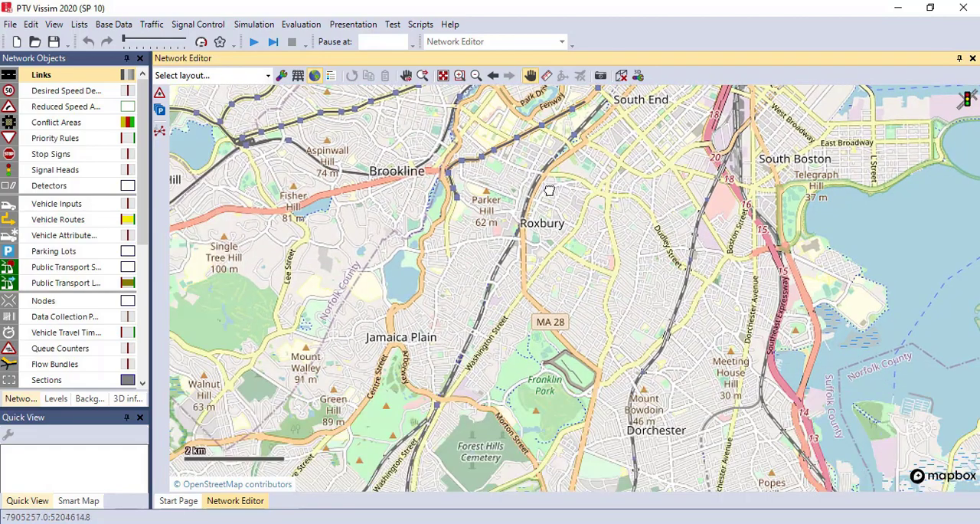
scroll(550, 190, up, 5)
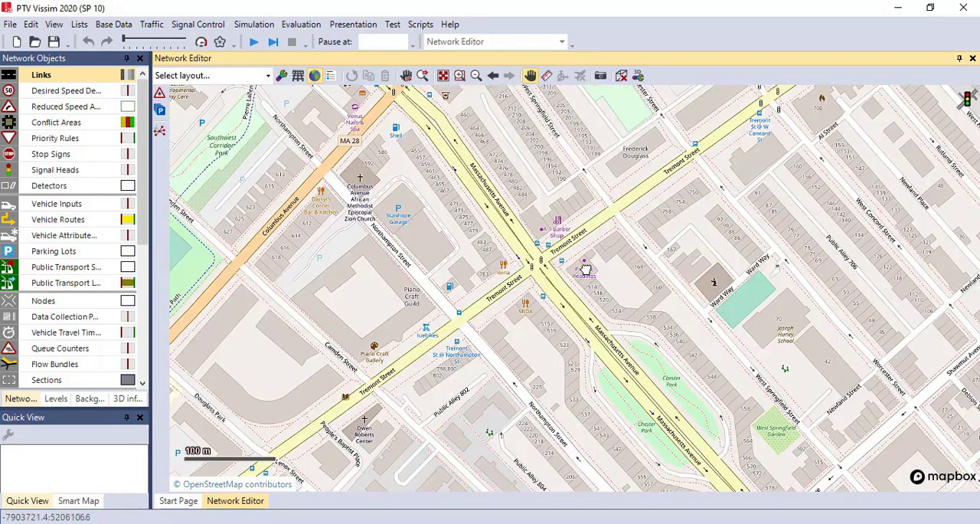
scroll(559, 276, up, 1)
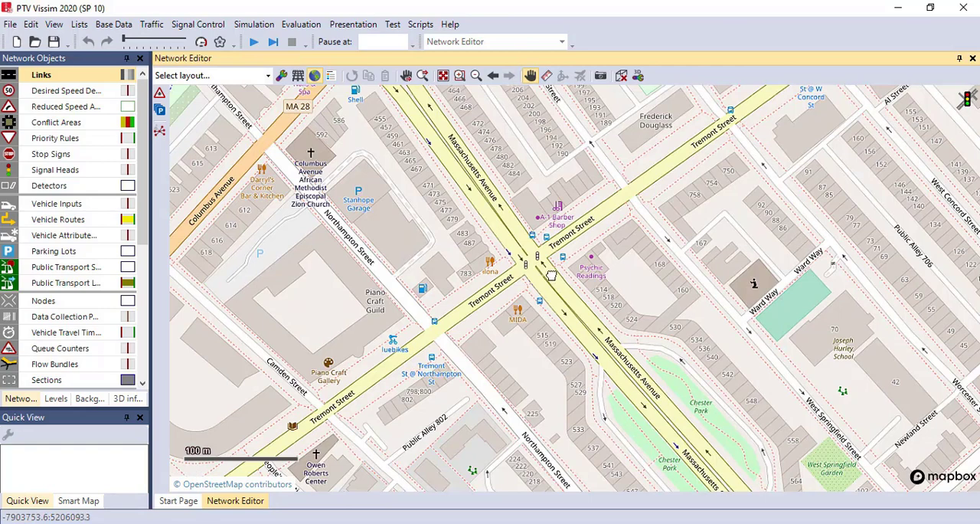
drag(548, 267, 574, 234)
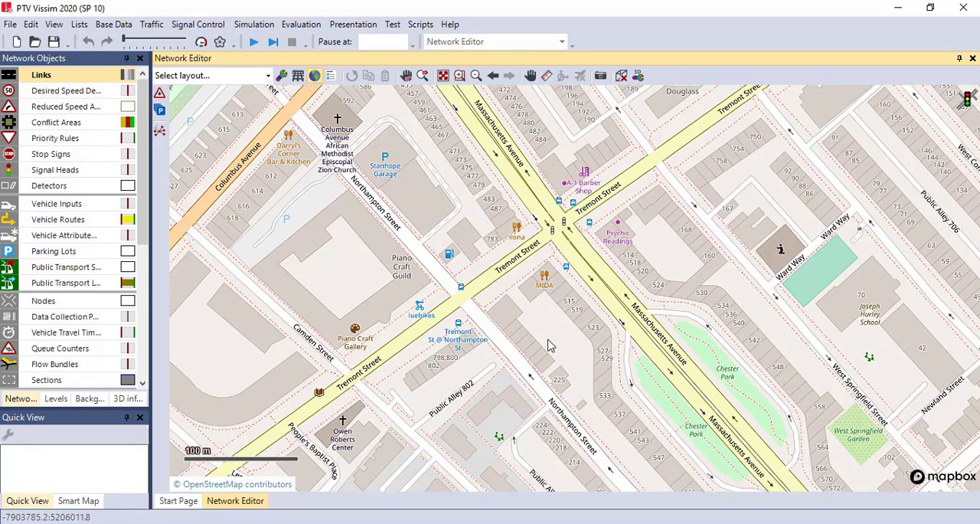
drag(675, 305, 669, 320)
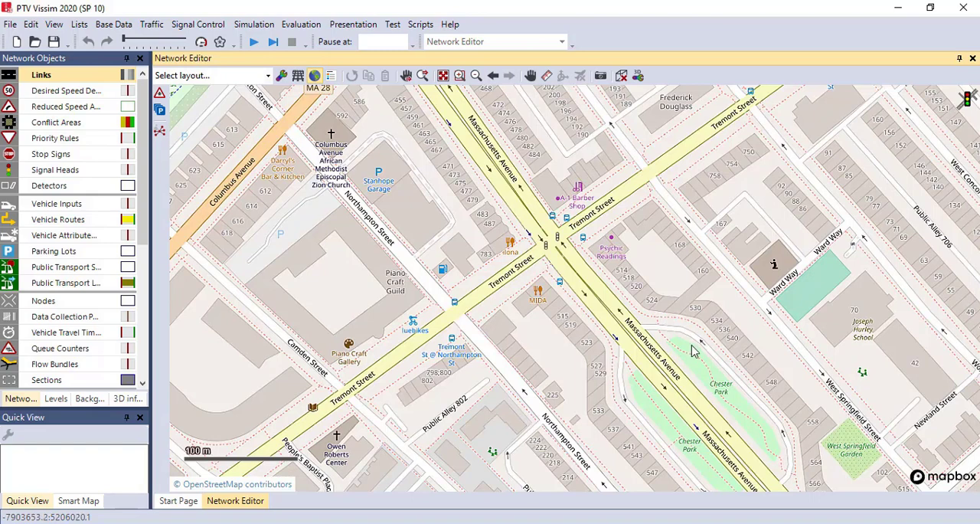
Draw a link about 291 ft long beside Chester Park, running along Massachusetts Avenue toward the Tremont Street intersection
click(65, 79)
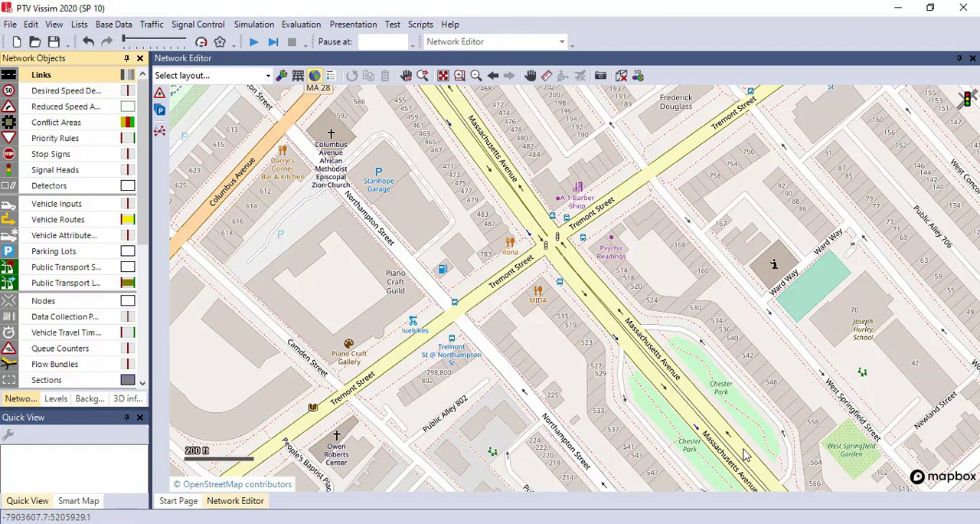
drag(746, 457, 653, 351)
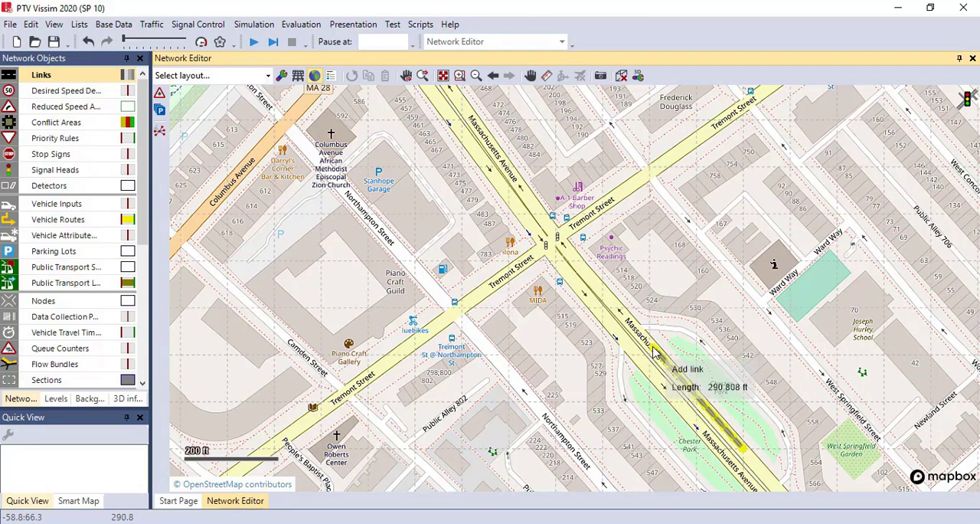
drag(653, 351, 653, 351)
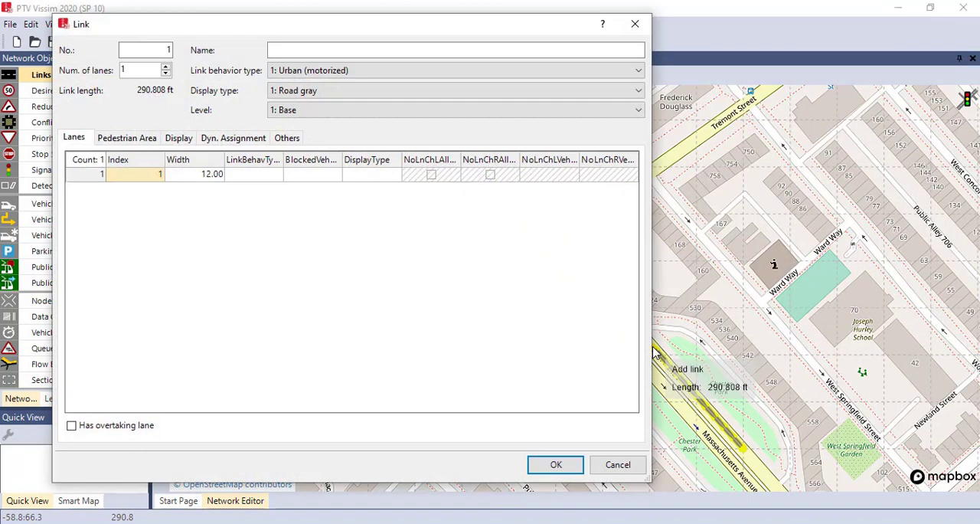
Name the new link "Massachusette Ave South" and give it 2 lanes
click(211, 175)
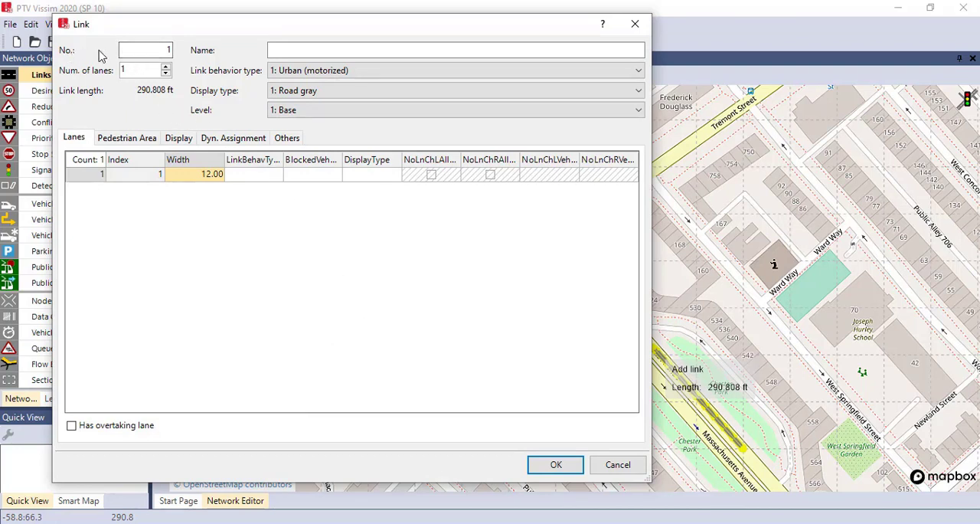
drag(153, 50, 186, 49)
click(290, 52)
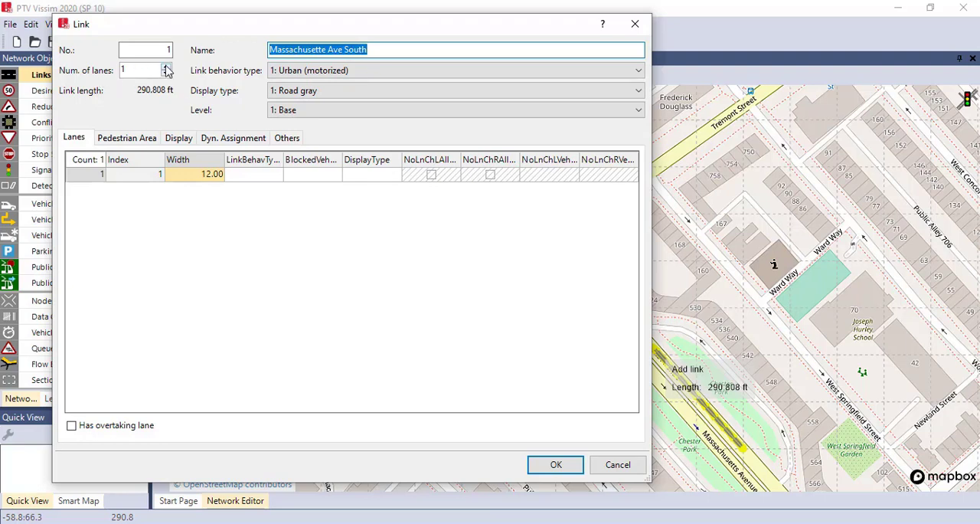
click(166, 67)
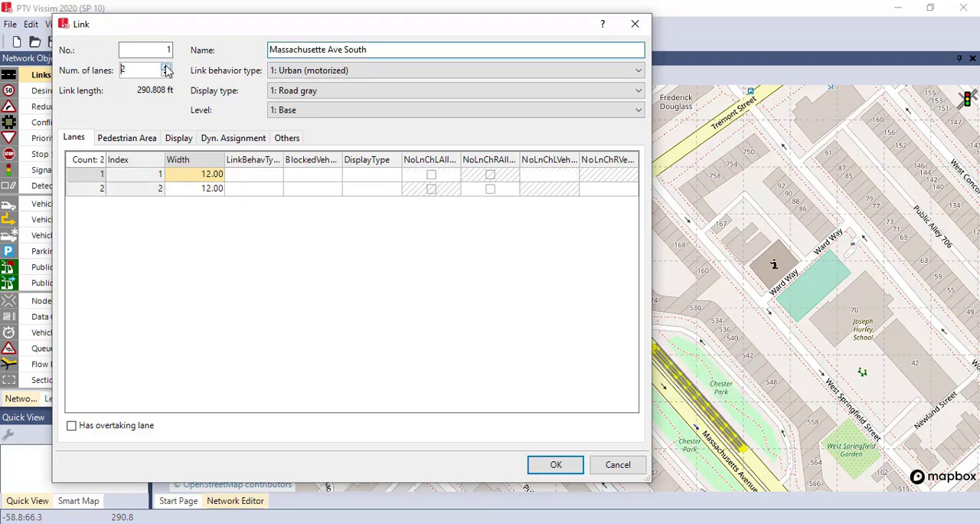
Set the width of both lanes of the link to 10 ft and accept its properties
click(212, 176)
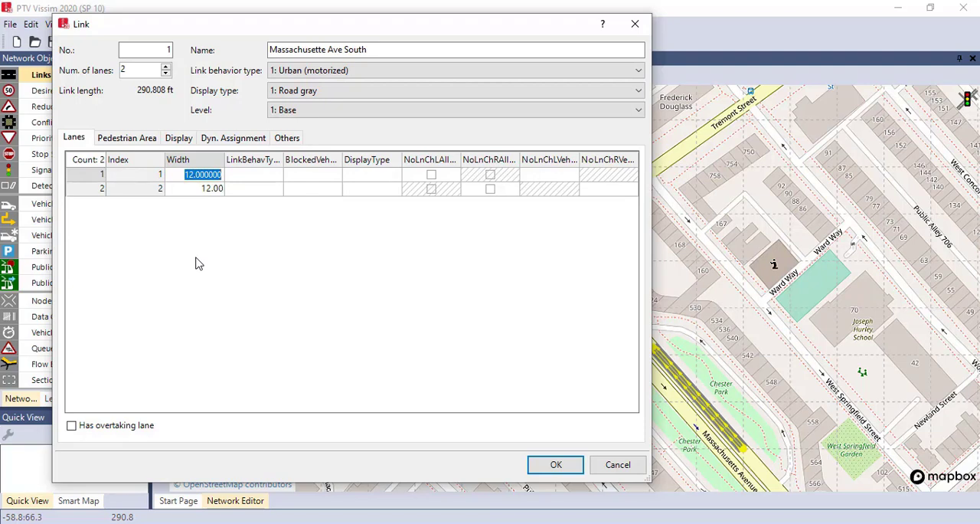
text(10)
click(195, 195)
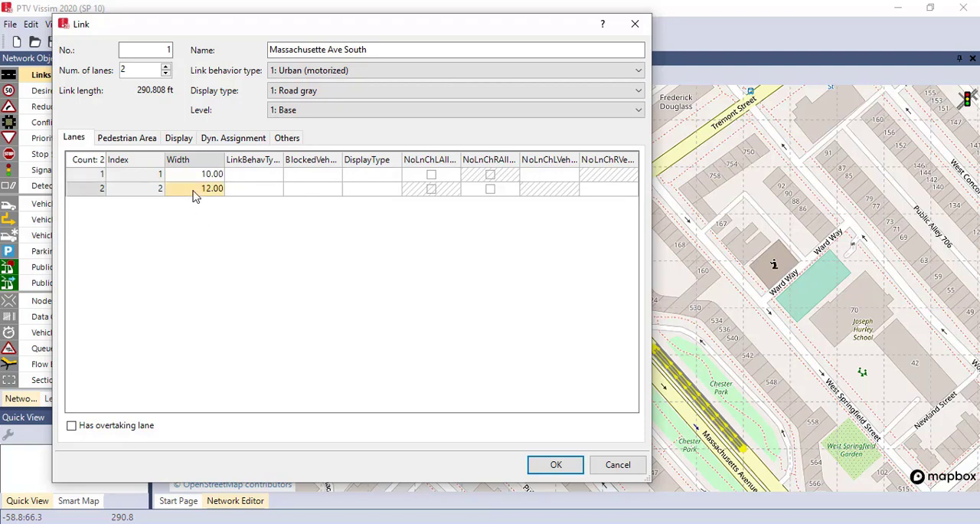
text(10)
click(317, 246)
click(558, 460)
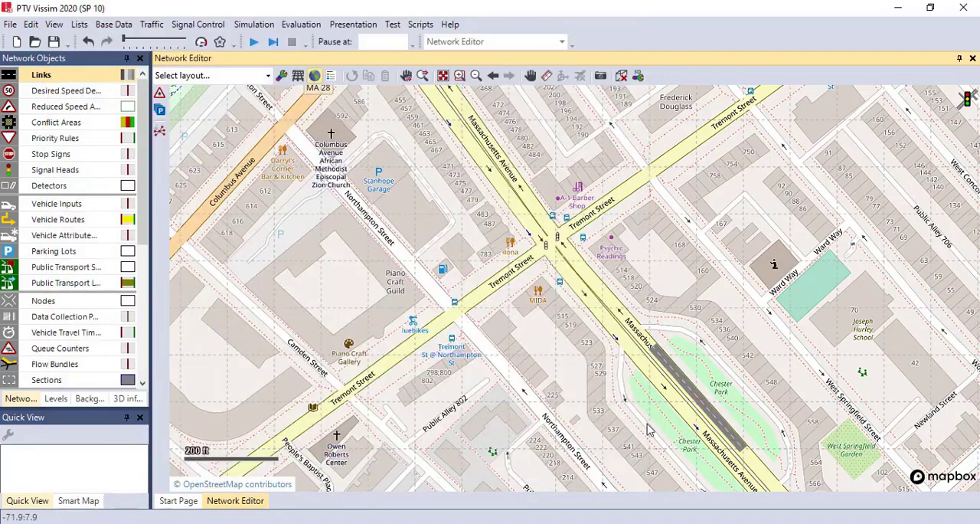
Duplicate the Massachusetts Avenue link toward Tremont Street, offset by about -173 ft in X and 204 ft in Y
scroll(671, 404, up, 2)
drag(594, 301, 617, 370)
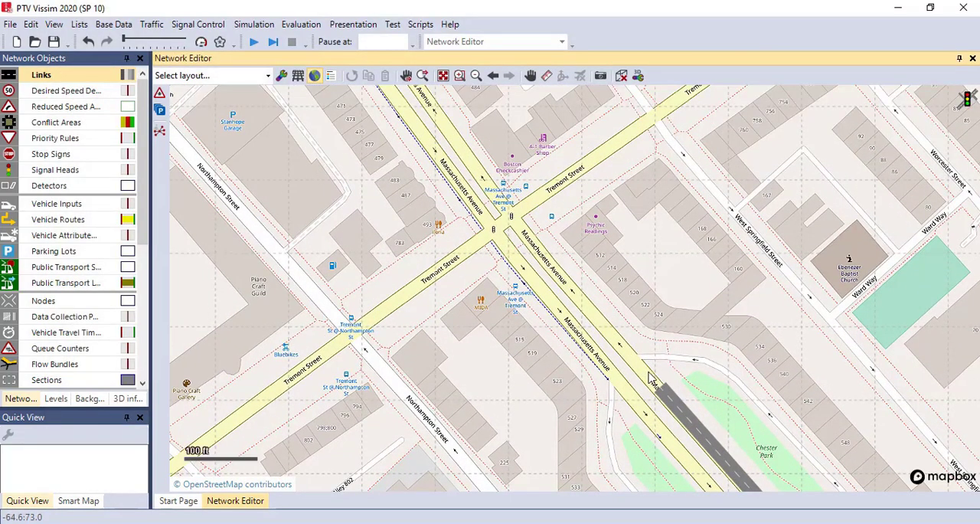
drag(598, 373, 531, 331)
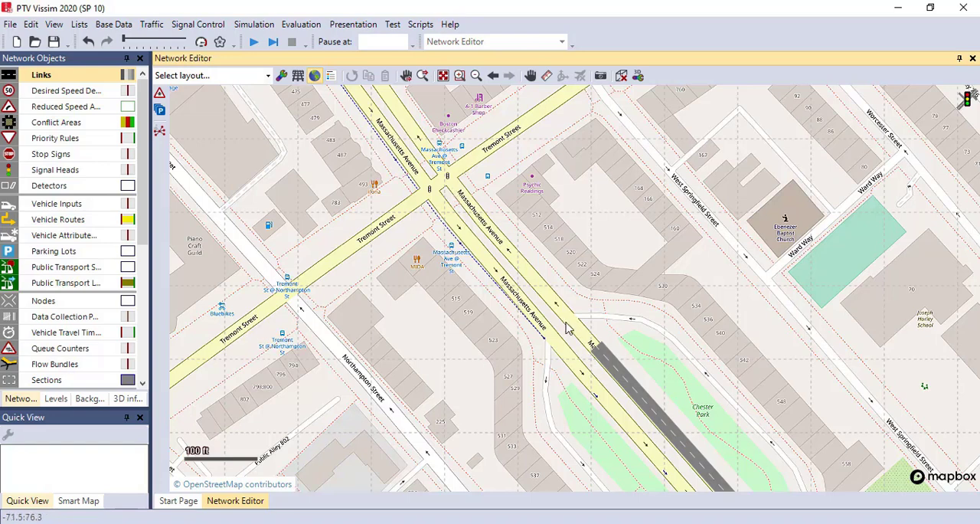
click(608, 364)
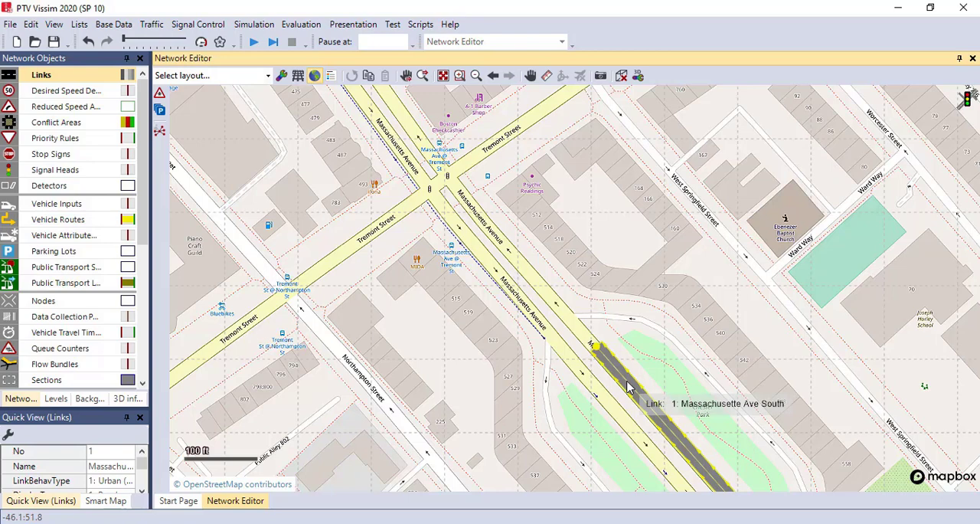
drag(626, 387, 506, 237)
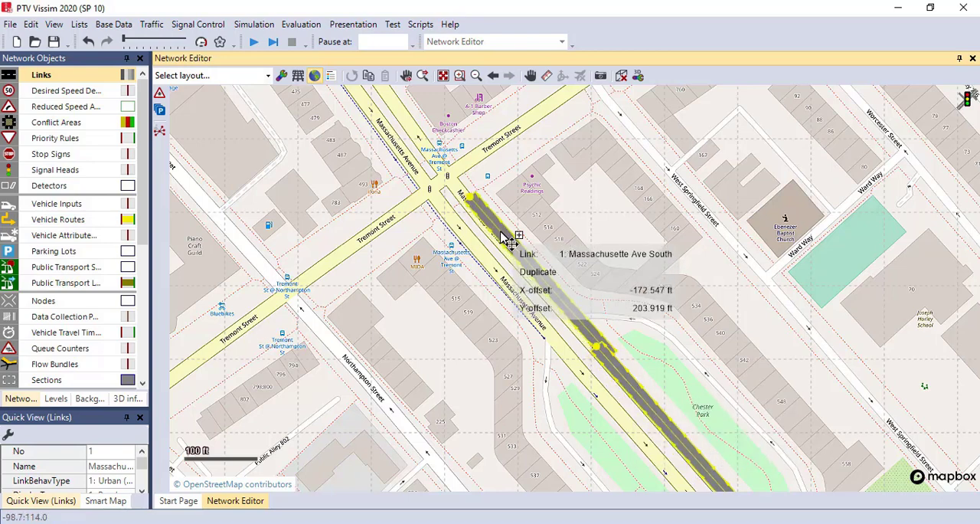
drag(508, 238, 508, 239)
Shorten the duplicated link at its upstream end to about 236 ft and shift it sideways toward the middle of Massachusetts Avenue
click(586, 343)
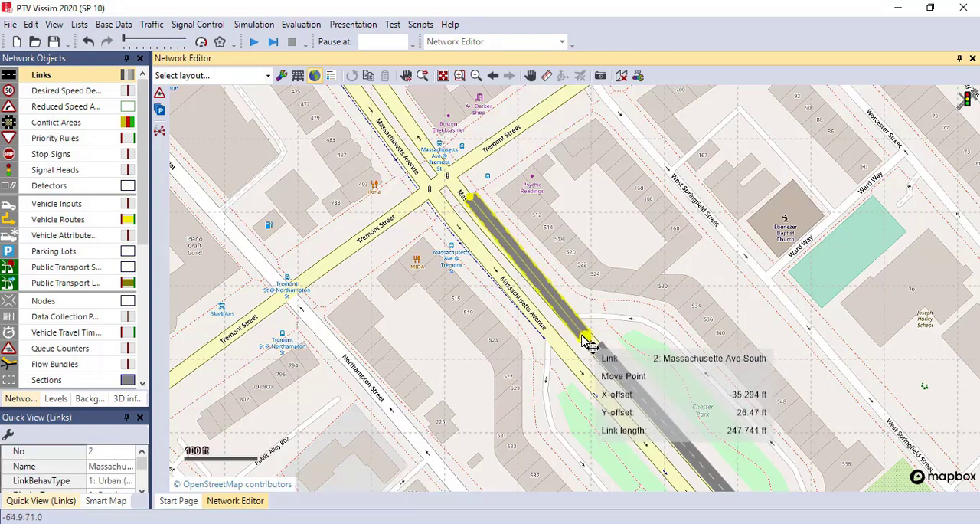
drag(586, 343, 582, 330)
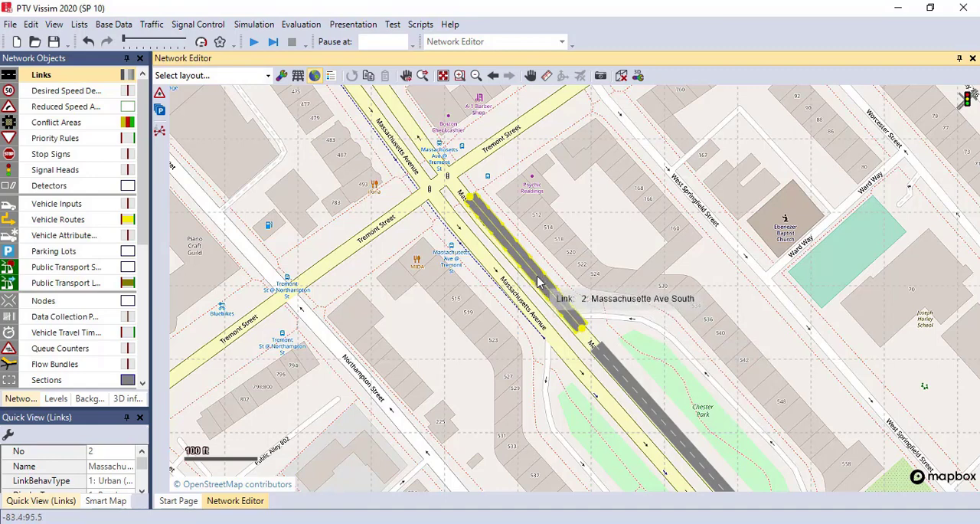
mouse_move(538, 282)
mouse_down()
mouse_move(543, 289)
mouse_move(531, 288)
mouse_move(544, 282)
mouse_move(534, 280)
mouse_up()
click(522, 282)
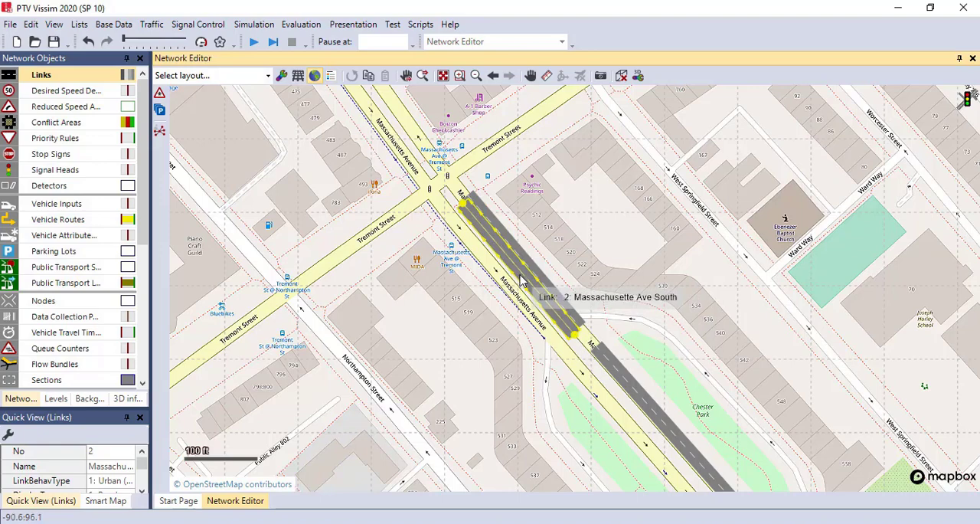
Reduce the duplicated Massachusette Ave South link (No. 2) to 1 lane and nudge it alongside the two-lane link
double_click(520, 280)
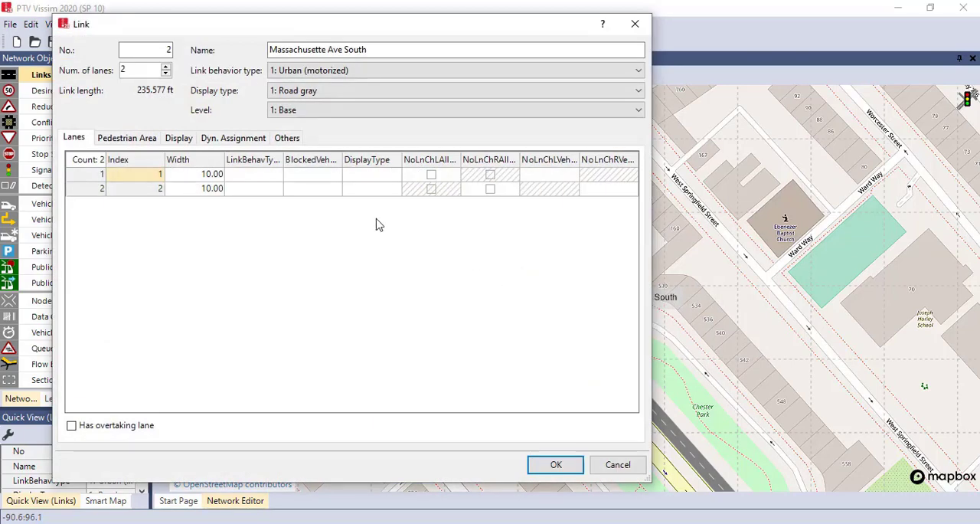
click(165, 75)
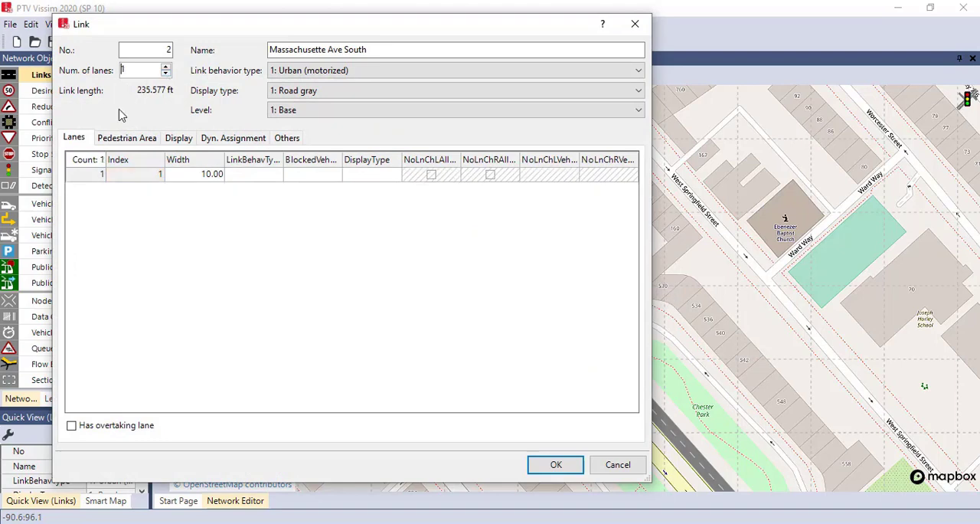
click(555, 466)
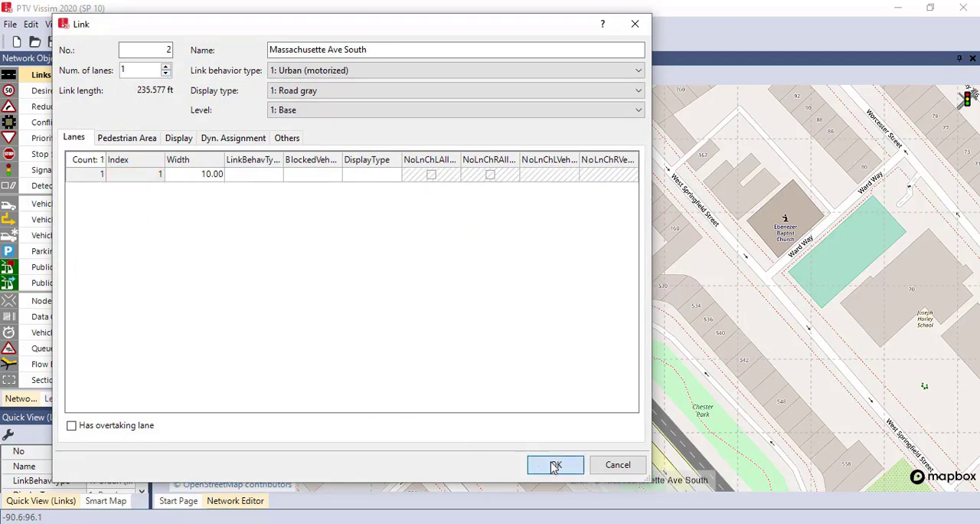
scroll(519, 269, up, 2)
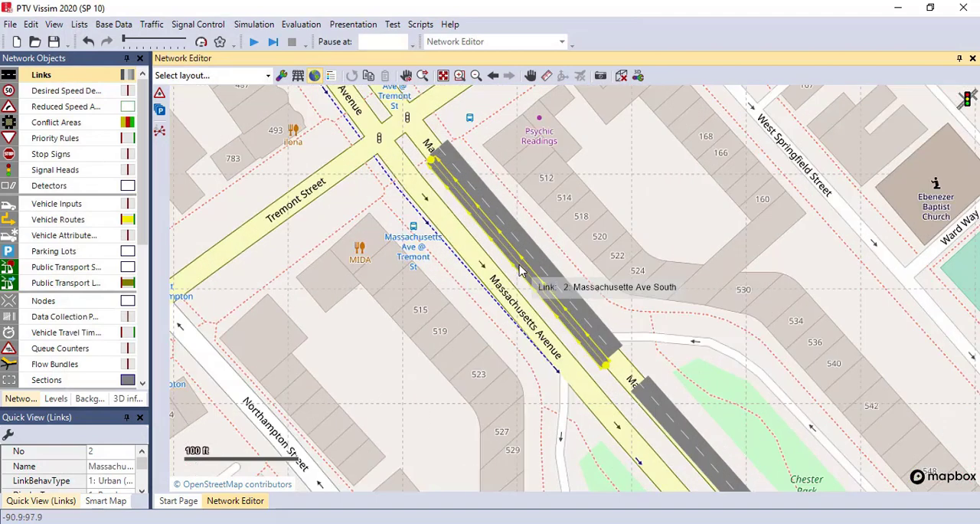
scroll(519, 269, up, 2)
drag(520, 270, 512, 262)
click(506, 298)
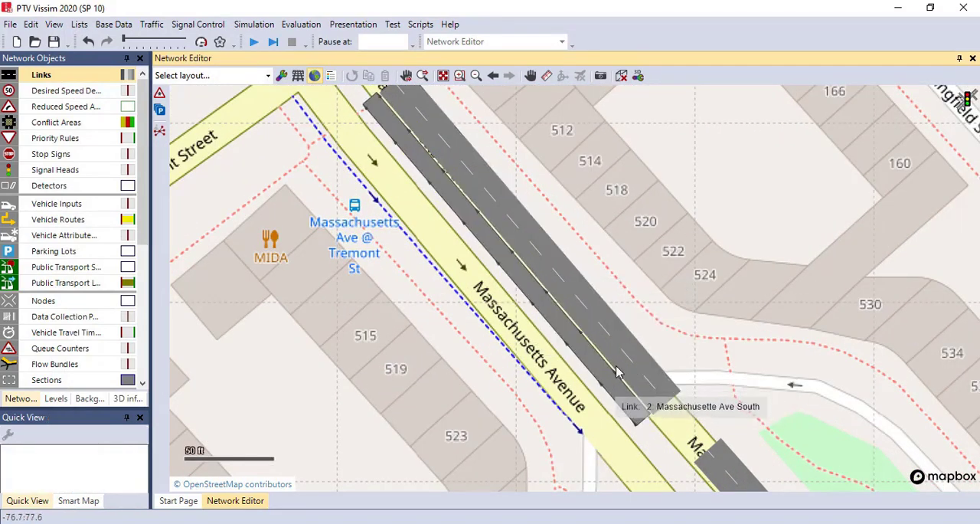
Connect link 1 to link 3 on Massachusetts Avenue with a straight connector joining lanes 1 and 2 of both links
scroll(515, 353, down, 2)
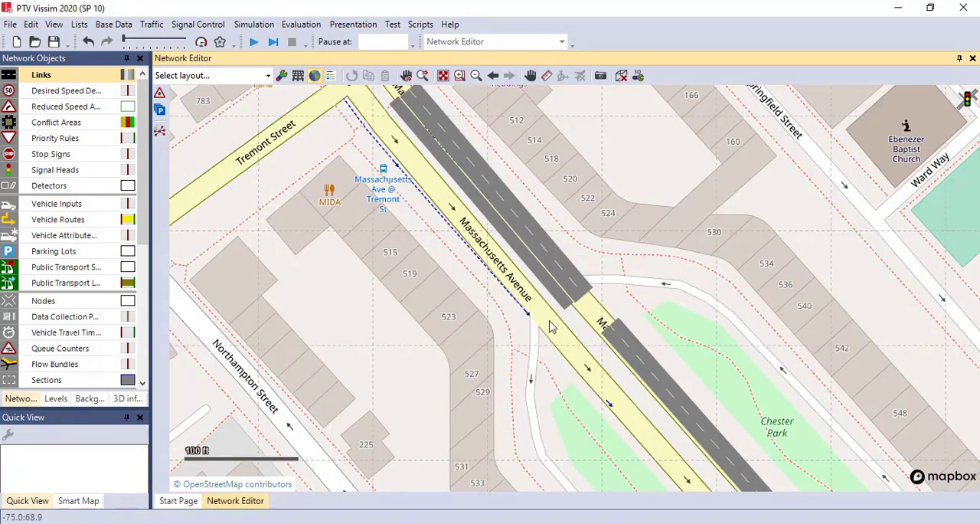
scroll(540, 326, down, 2)
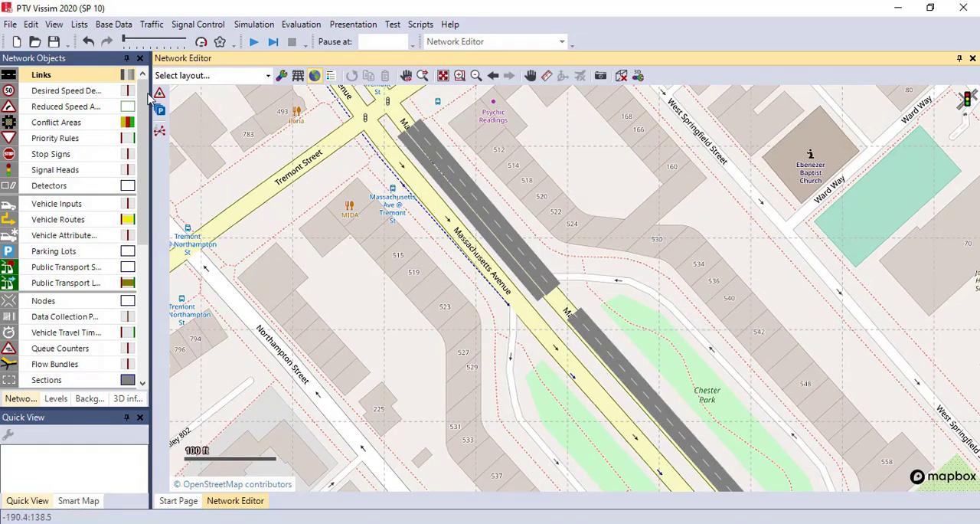
click(69, 79)
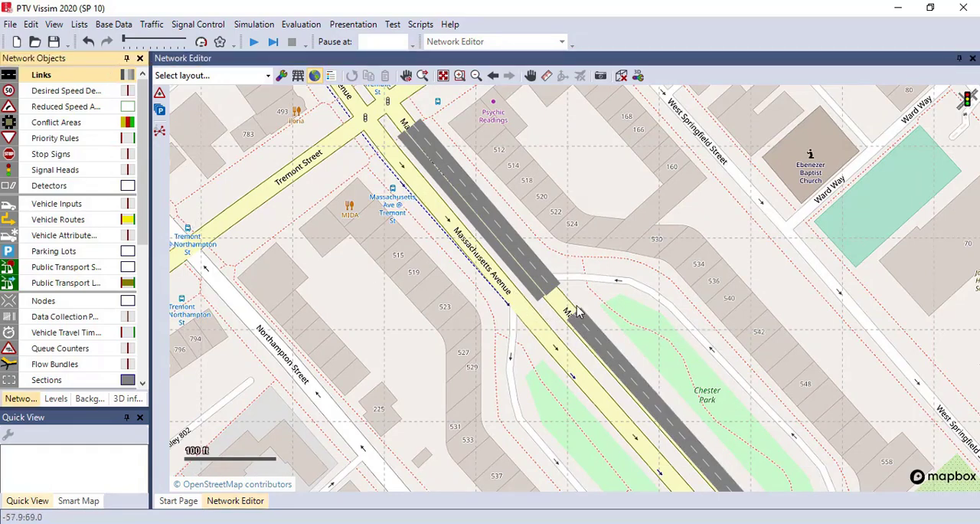
scroll(576, 321, up, 1)
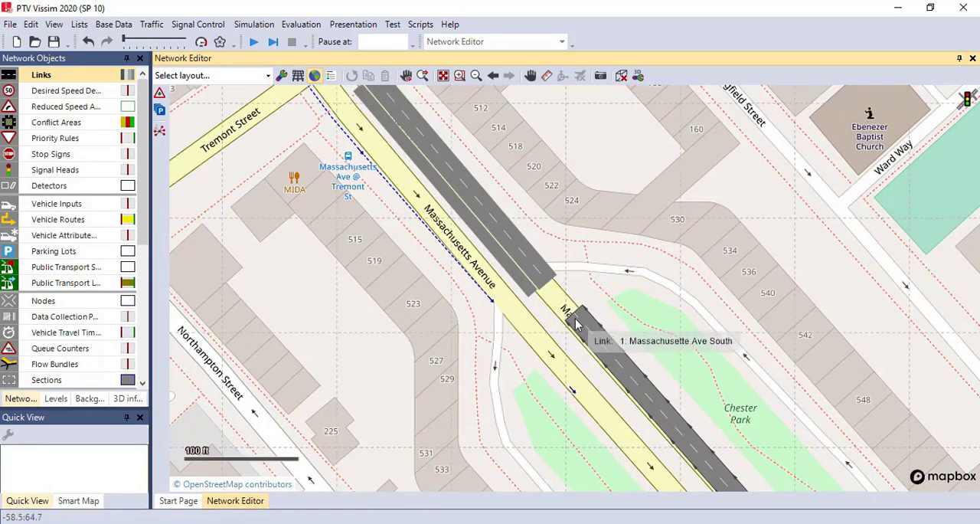
drag(579, 322, 545, 282)
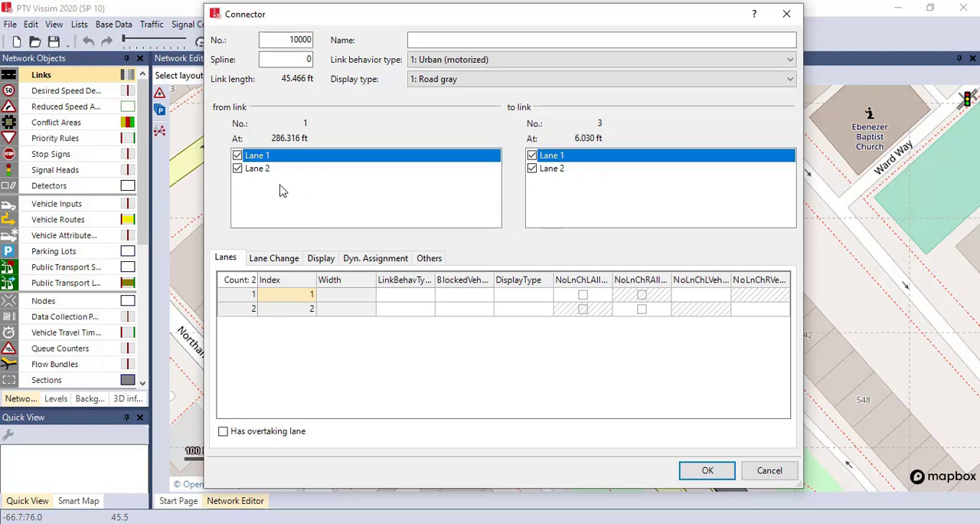
click(238, 157)
click(237, 156)
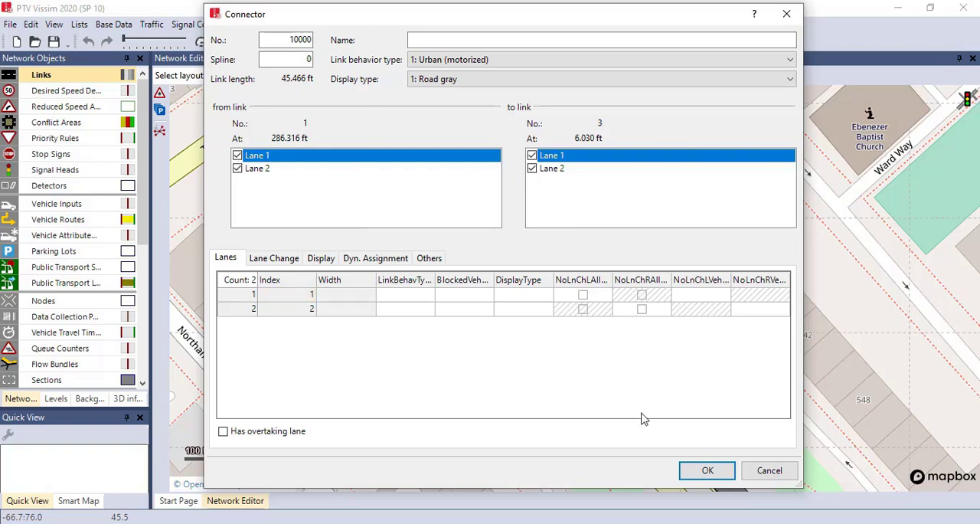
click(710, 471)
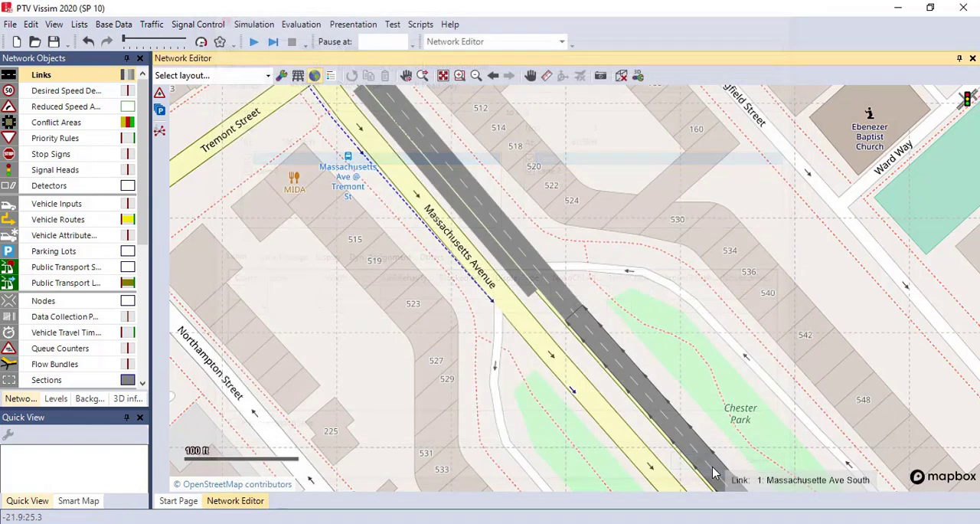
Connect lane 2 of link 1 to the single-lane link 2 with a connector using a spline of 10 points
scroll(555, 321, up, 2)
scroll(565, 316, up, 1)
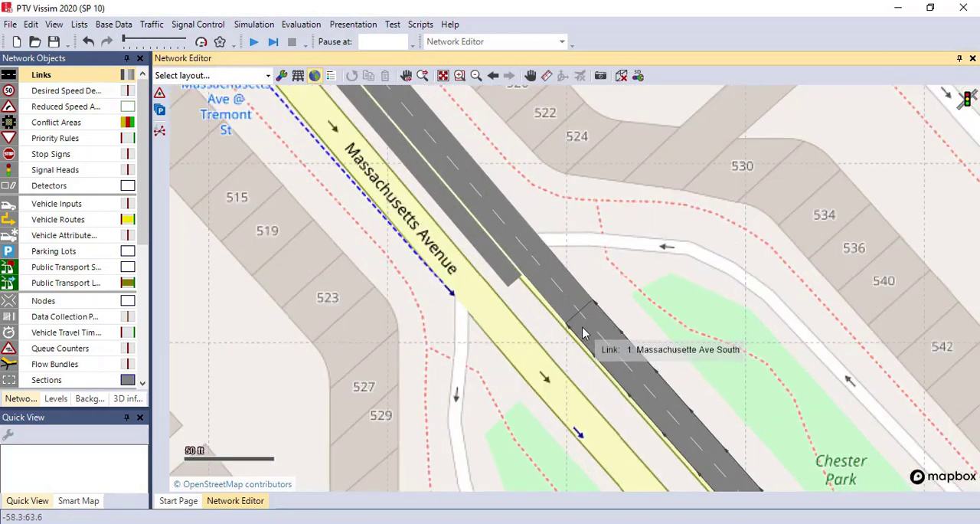
drag(583, 326, 507, 337)
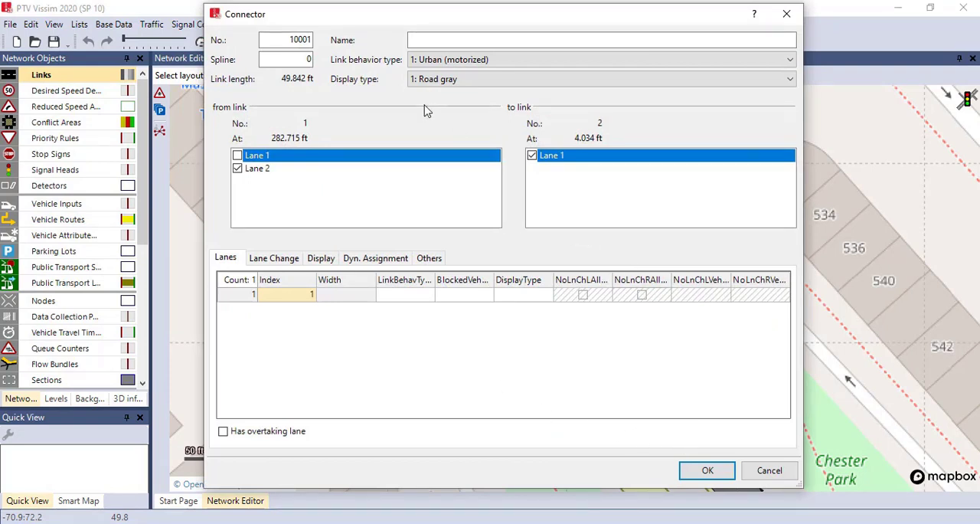
click(310, 60)
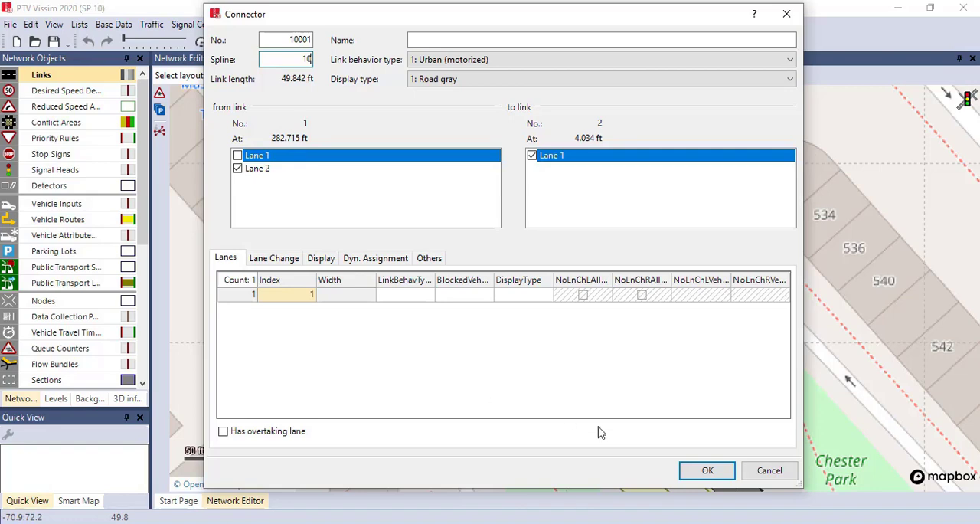
click(706, 471)
click(522, 304)
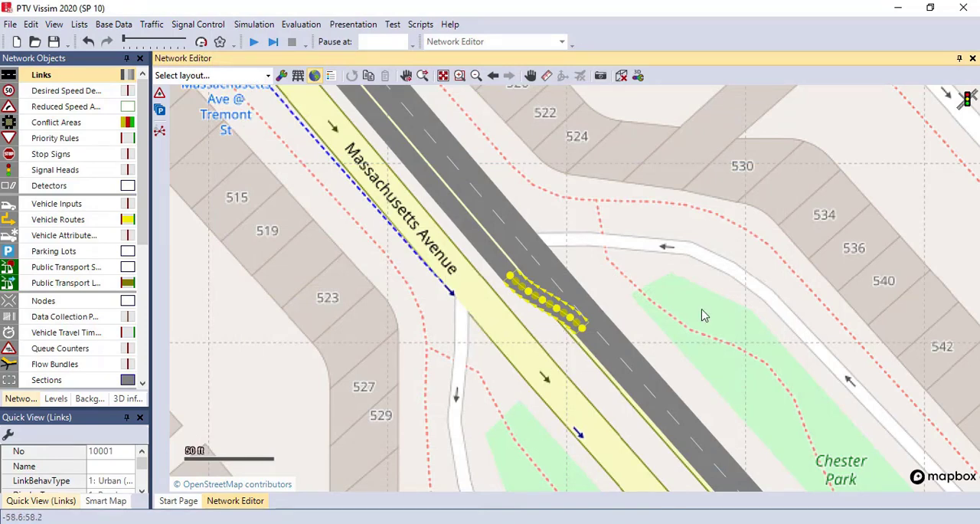
click(630, 272)
drag(637, 295, 677, 368)
scroll(557, 354, down, 3)
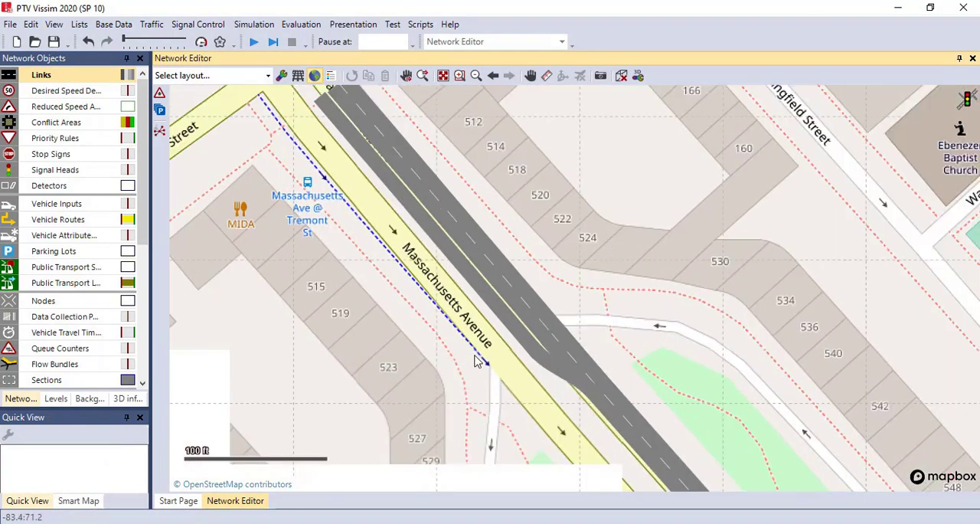
Draw a link along the opposite carriageway of Massachusetts Avenue, running southeast from Tremont Street toward Chester Park
scroll(391, 261, down, 3)
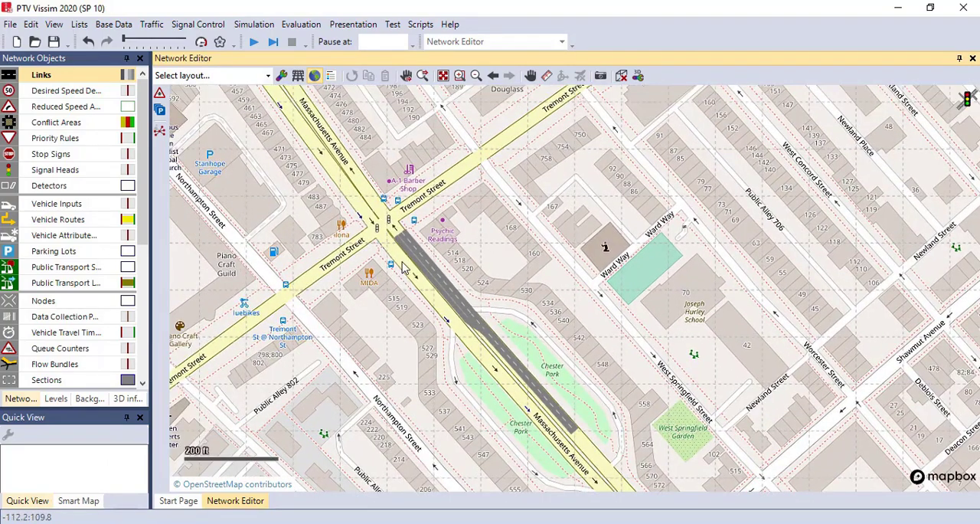
scroll(403, 267, up, 2)
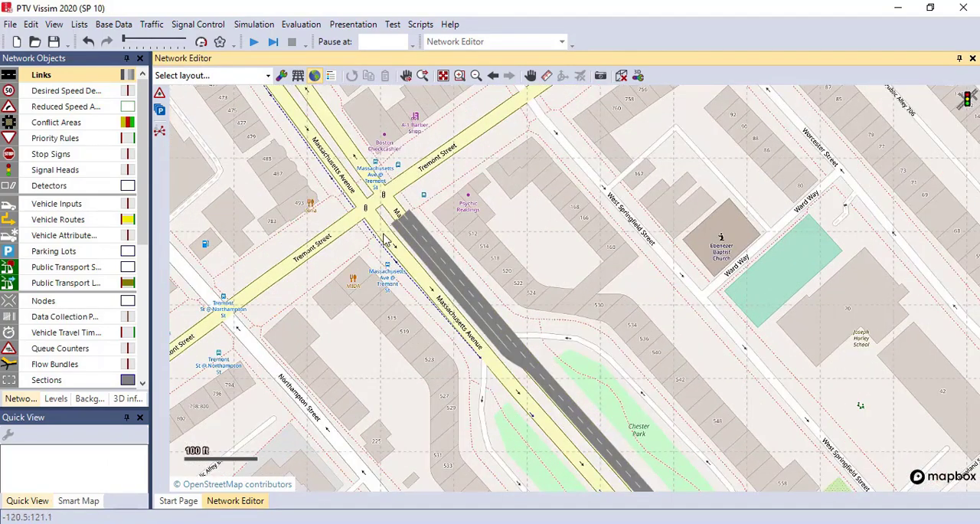
drag(385, 239, 528, 397)
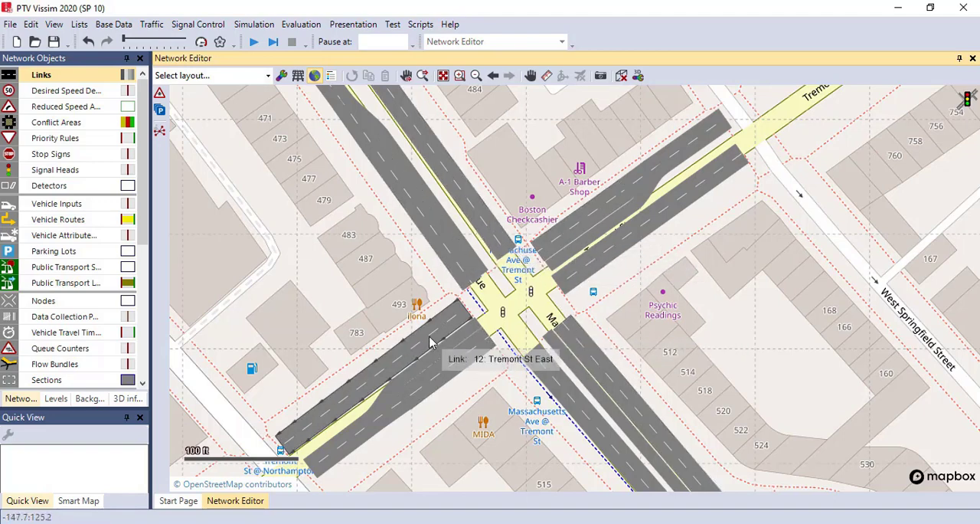
Adjust the Tremont Street ends of the southern approach links, extending link 4 to about 466 ft and link 3 to about 240 ft
click(527, 352)
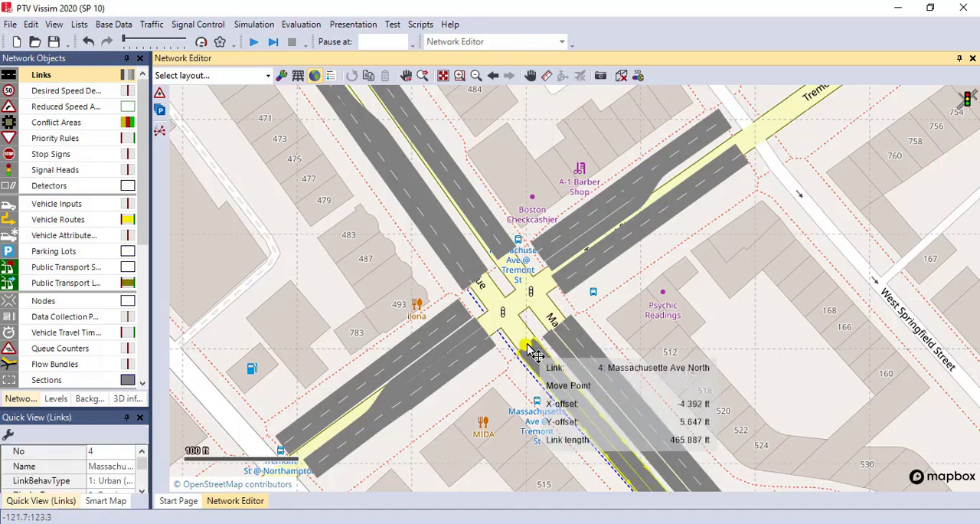
click(553, 342)
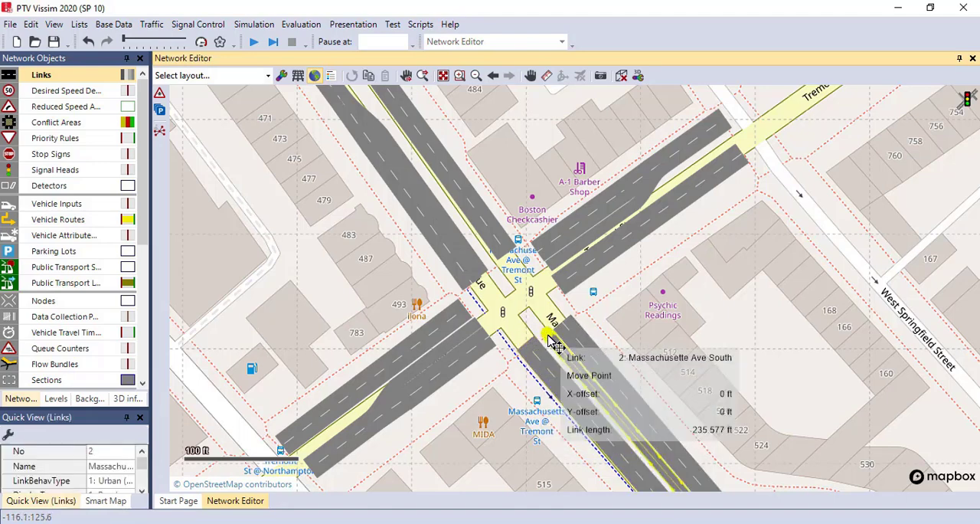
click(567, 324)
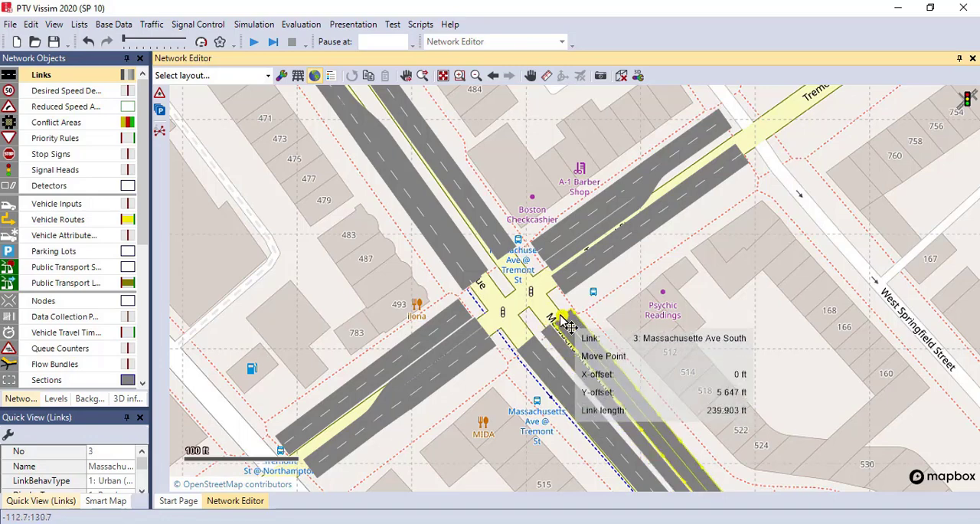
click(580, 308)
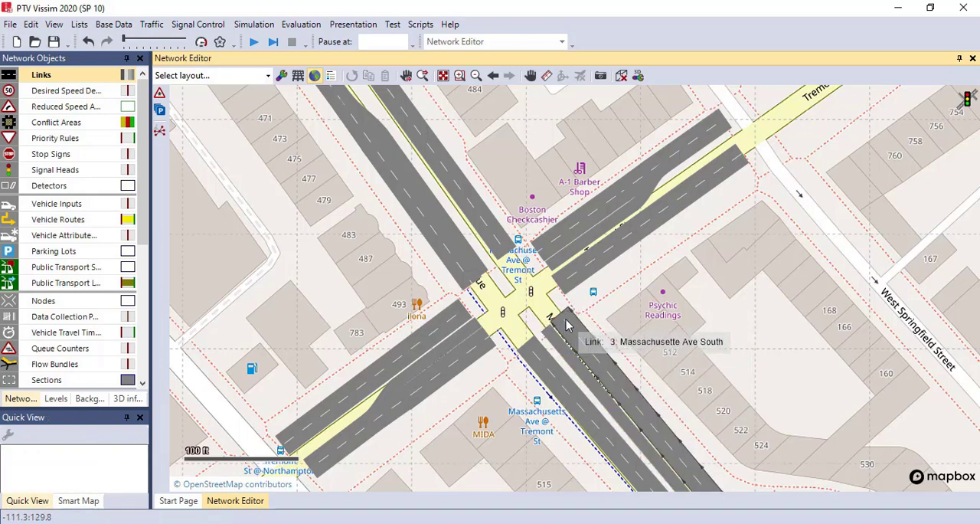
Connect both lanes of link 3 straight across the intersection to both lanes of link 5, with spline set to 0
drag(567, 321, 513, 316)
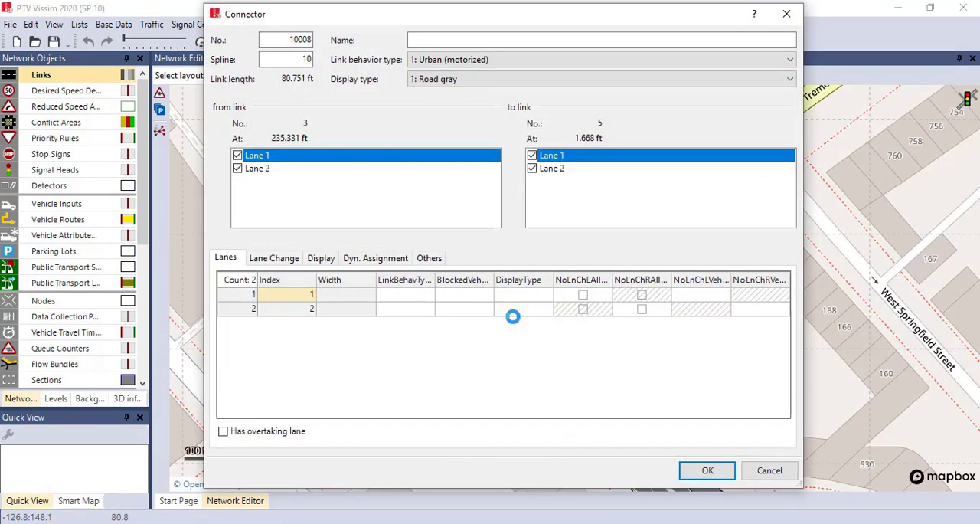
double_click(306, 59)
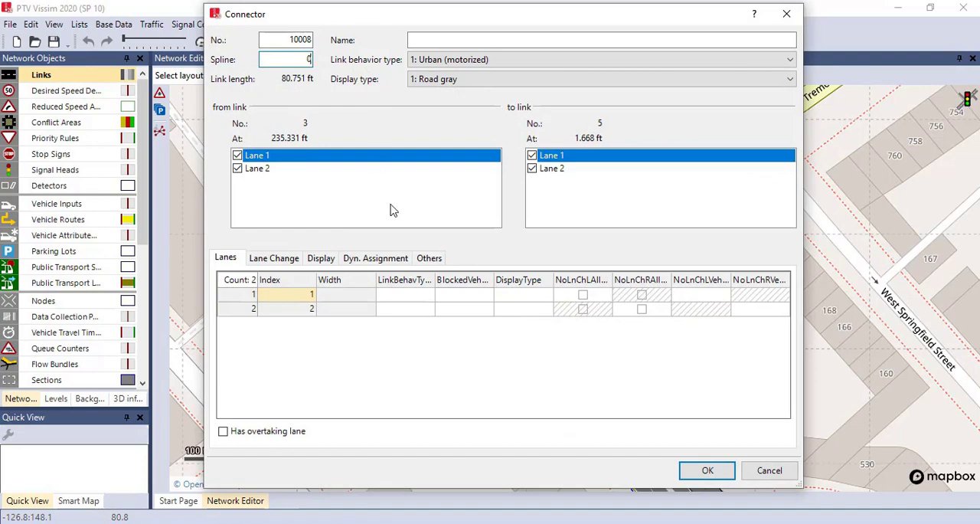
click(697, 471)
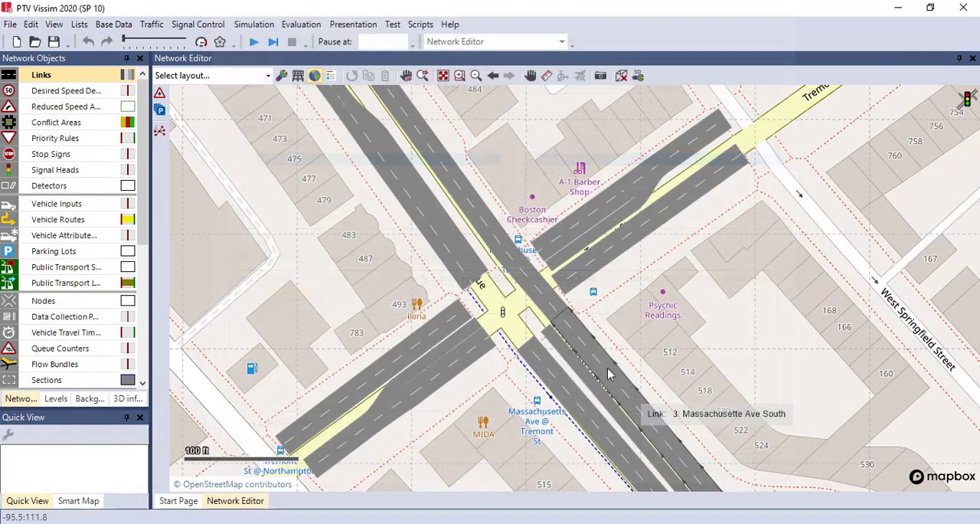
Add two-lane through connectors across the intersection for both Tremont Street directions and southbound Massachusetts Avenue
click(556, 296)
click(489, 342)
drag(490, 341, 564, 283)
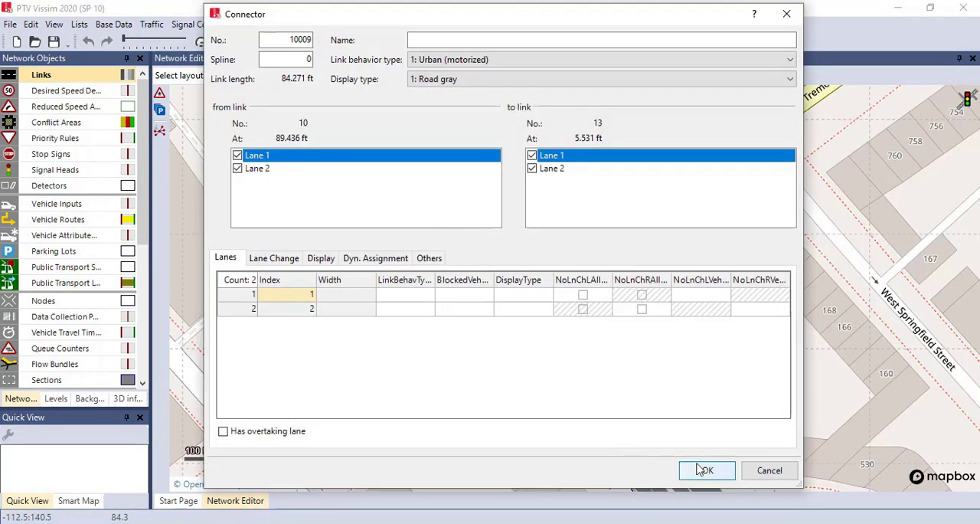
click(701, 469)
drag(545, 249, 462, 315)
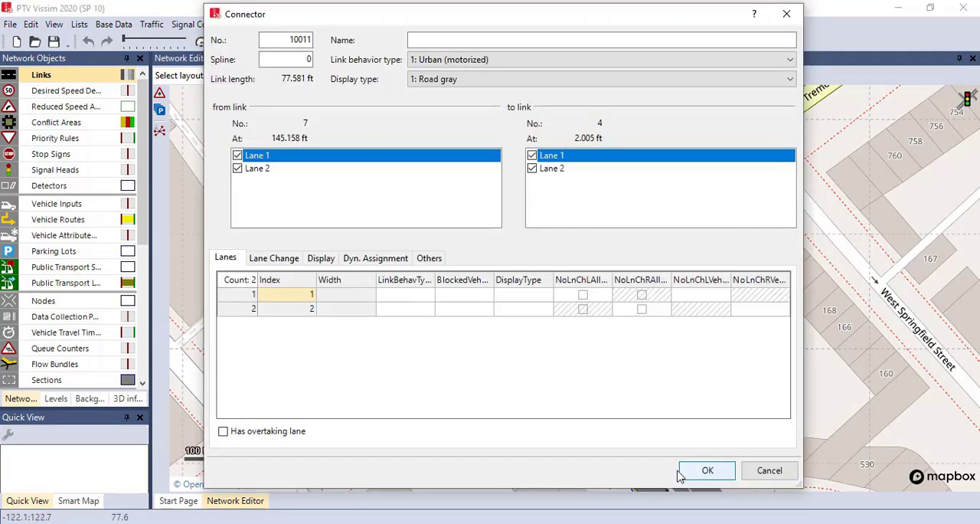
click(684, 472)
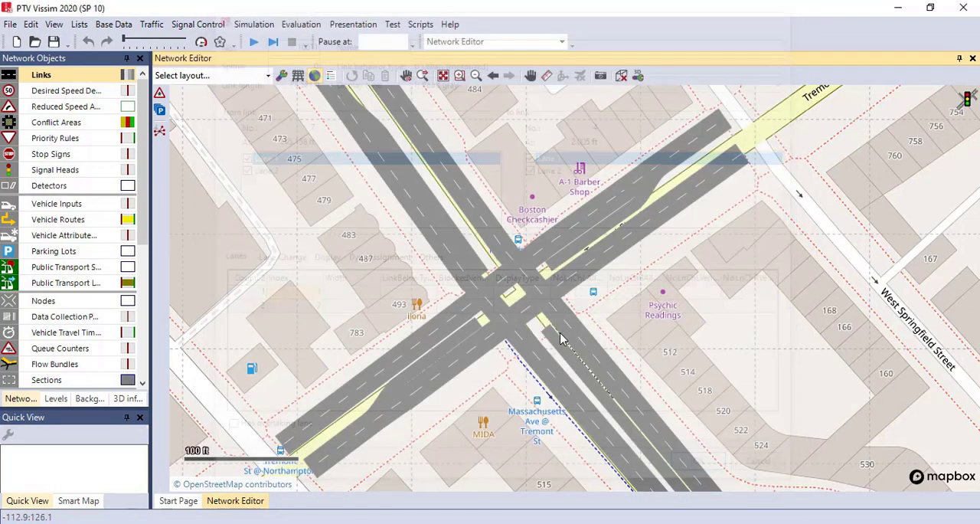
Add a right-turn connector from lane 1 of link 3 to lane 1 of Tremont St East link 13, with spline 10
drag(565, 305, 566, 286)
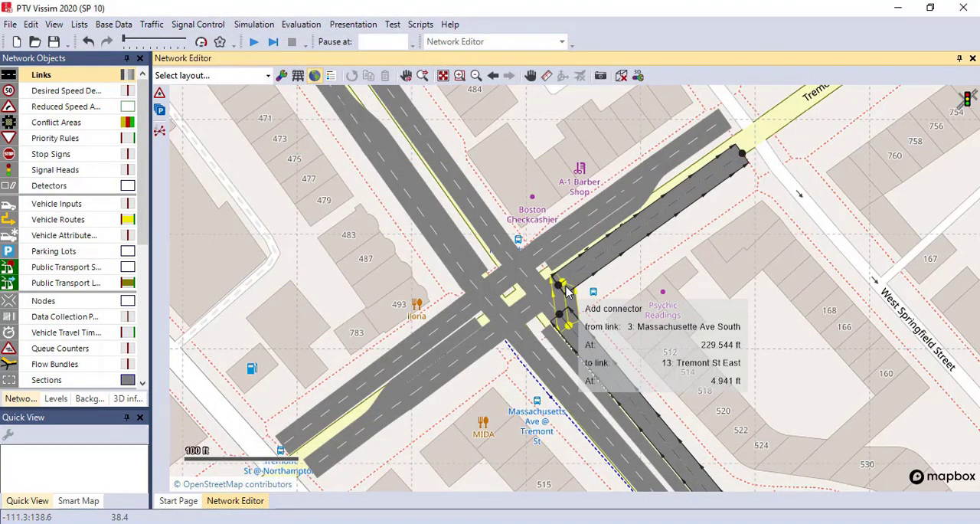
drag(560, 328, 560, 328)
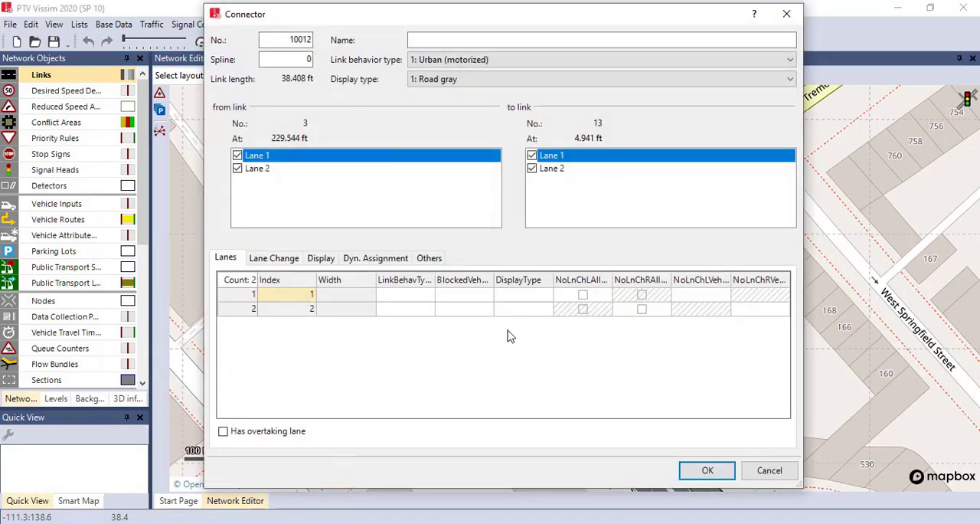
drag(288, 62, 314, 61)
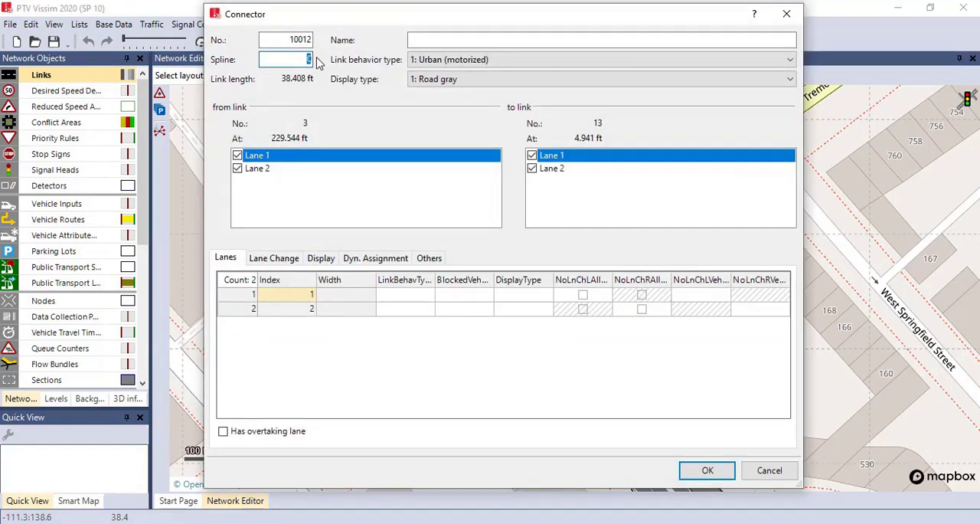
text(10)
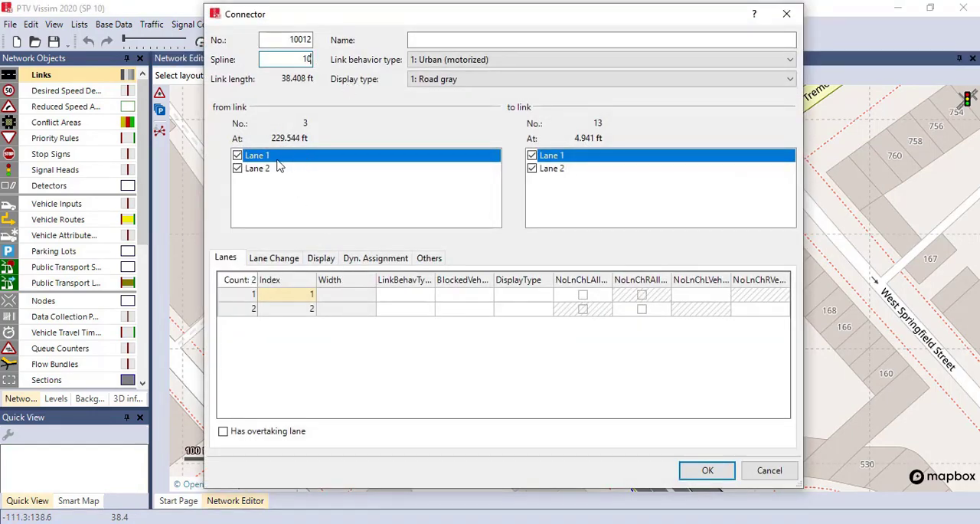
click(237, 168)
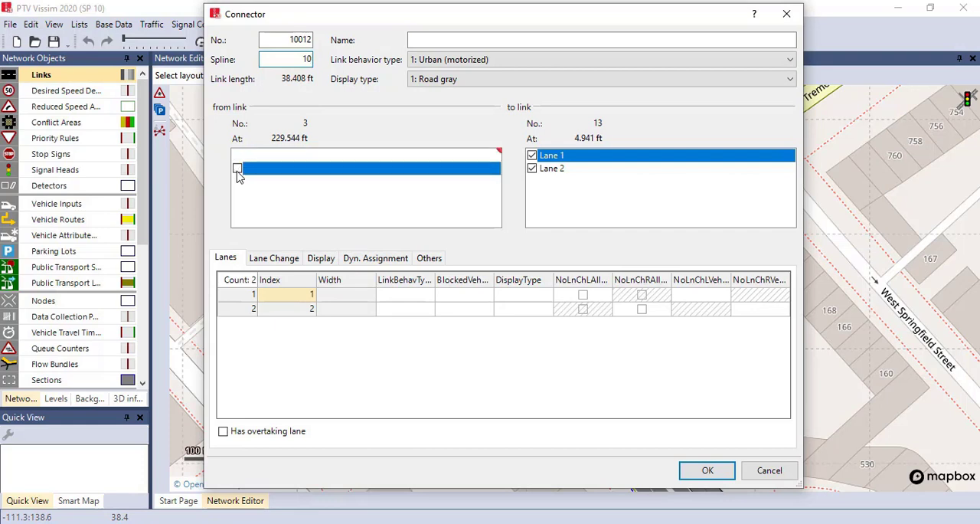
click(533, 169)
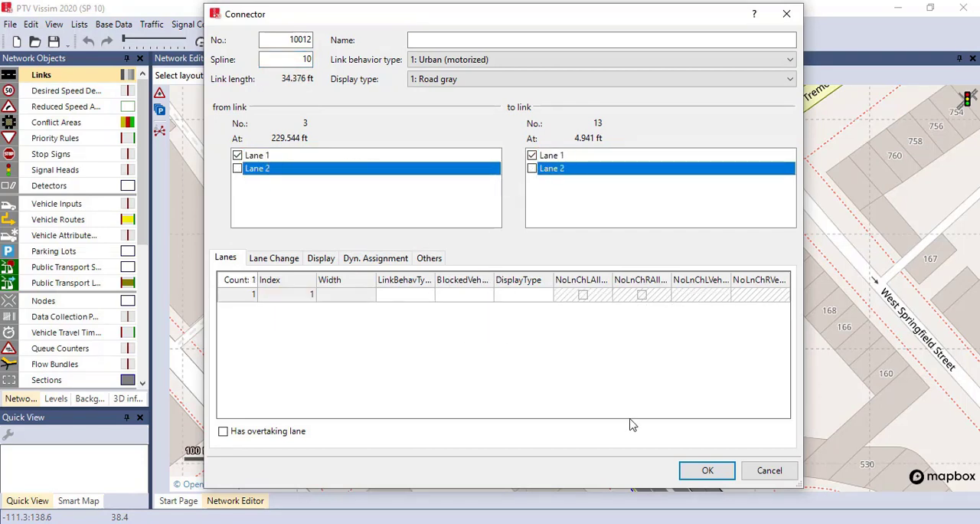
click(704, 472)
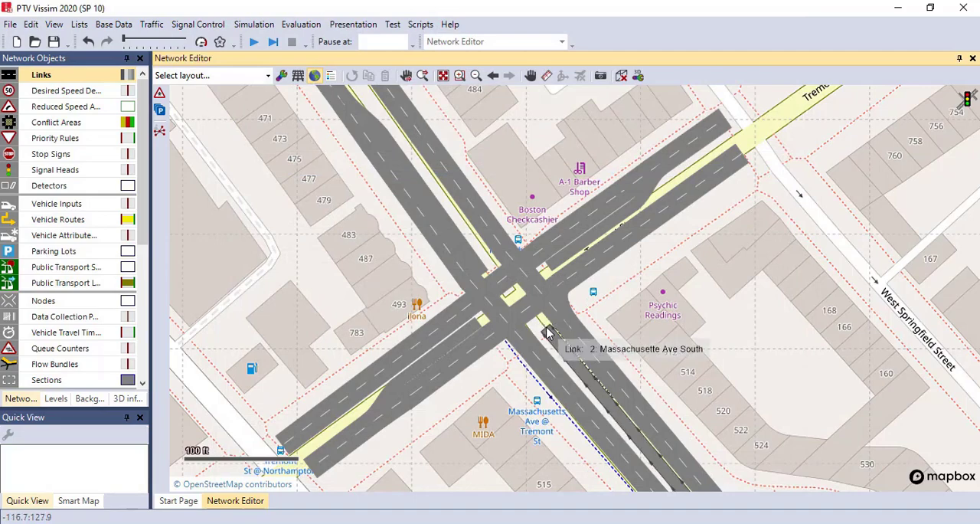
Add a left-turn connector from Massachusetts Ave South link 2 to Tremont St East link 12
drag(546, 328, 464, 318)
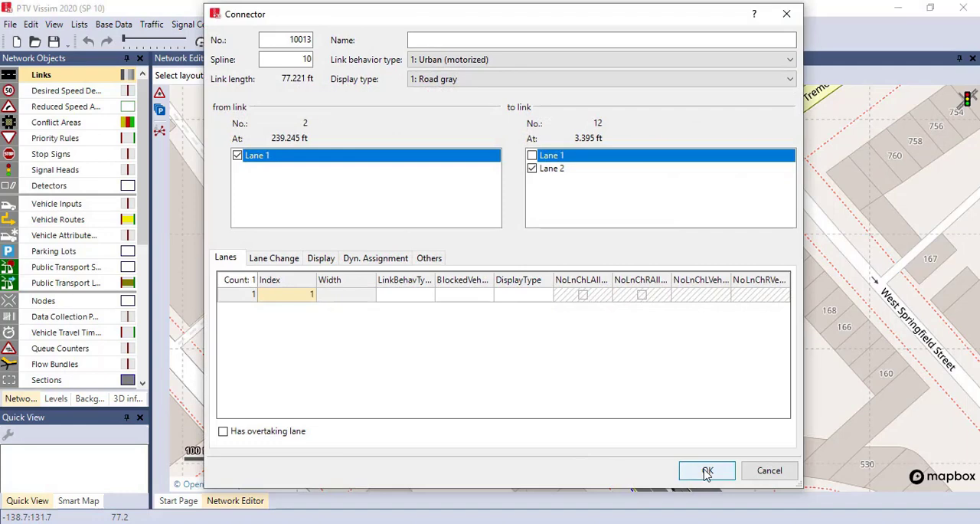
click(707, 472)
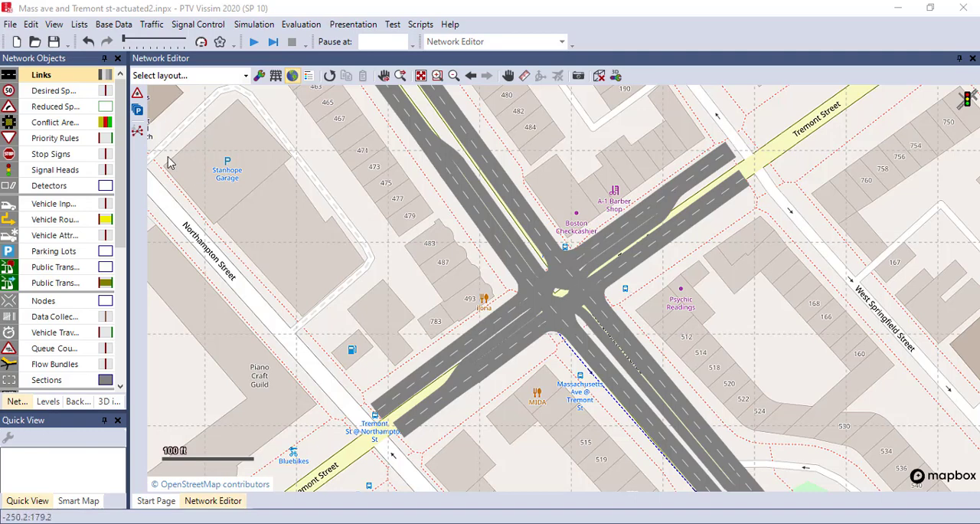
Draw a reduced speed area about 20 ft long on right-turn connector 10012, starting at about 2.6 ft
click(53, 107)
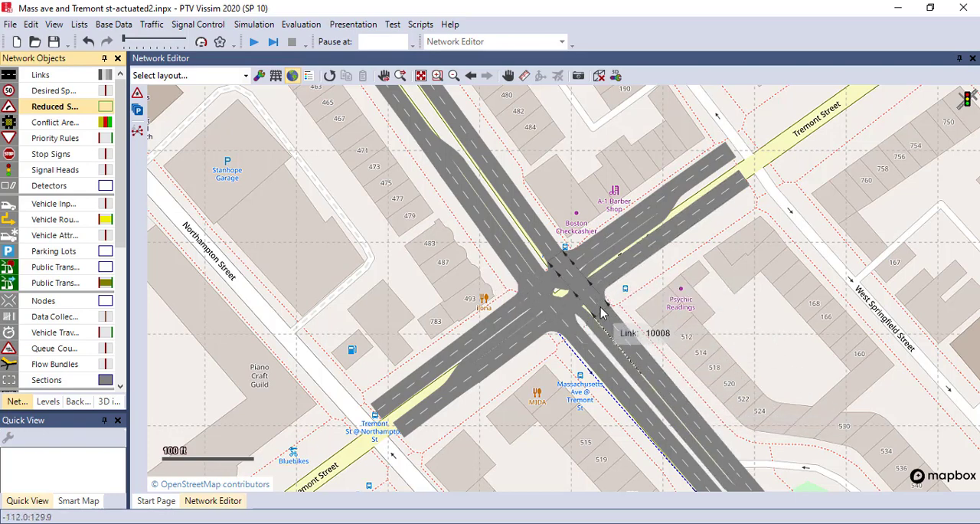
scroll(601, 313, up, 2)
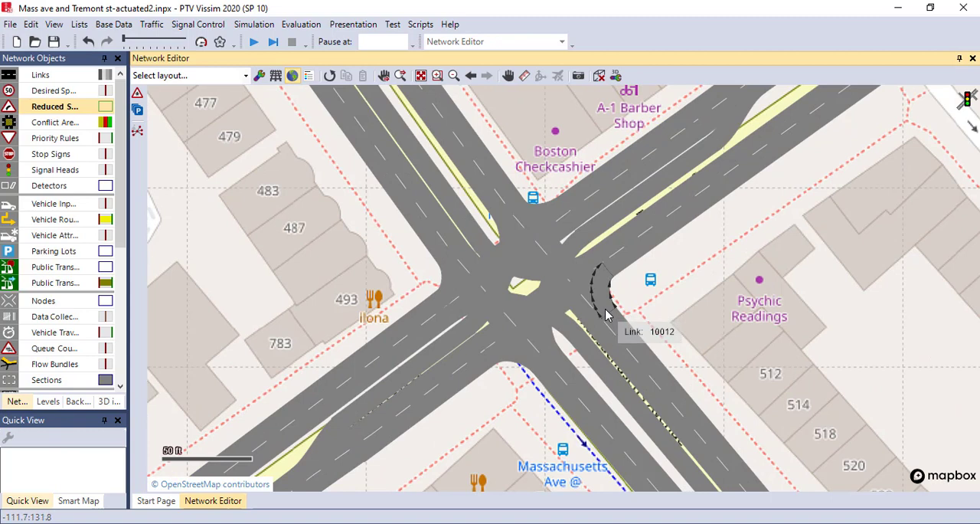
drag(605, 314, 602, 282)
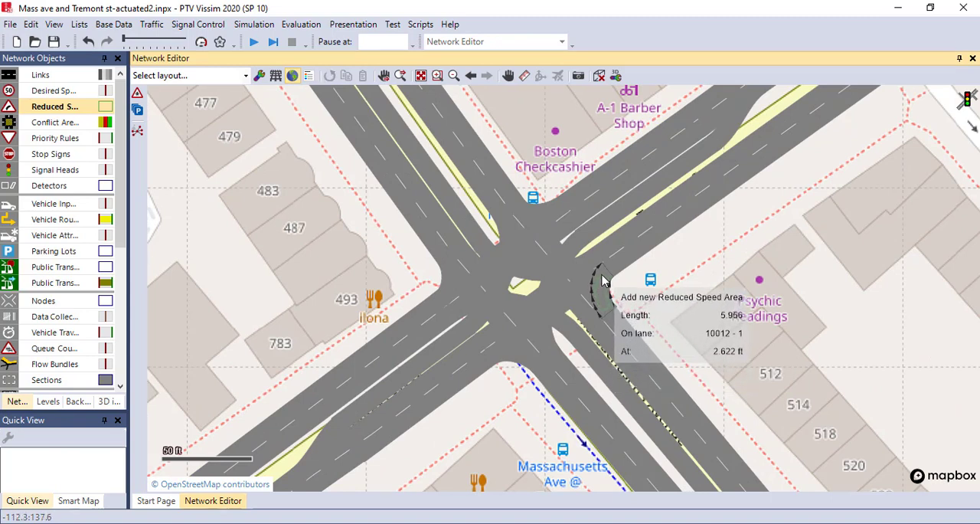
drag(602, 282, 602, 282)
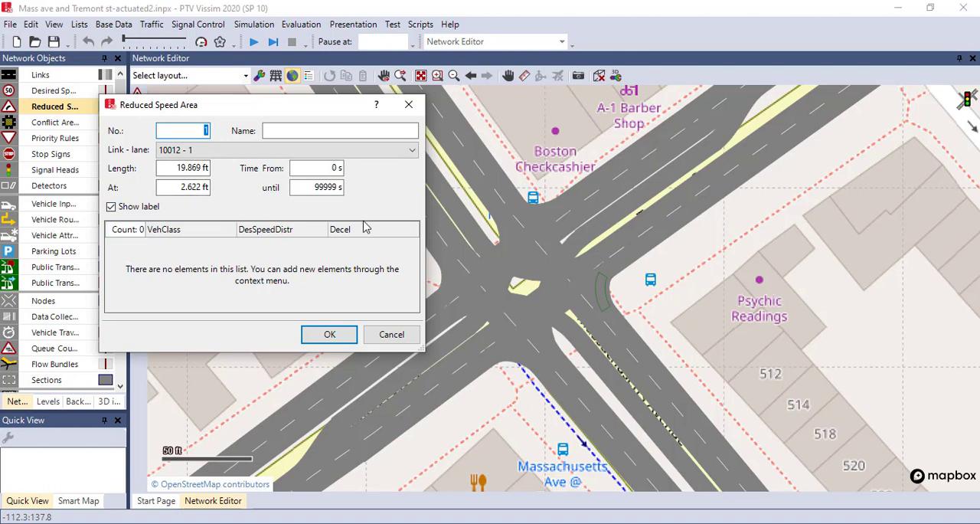
Add Car and HGV entries to the right-turn reduced speed area, both with the 15 km/h desired speed distribution
right_click(301, 257)
click(322, 262)
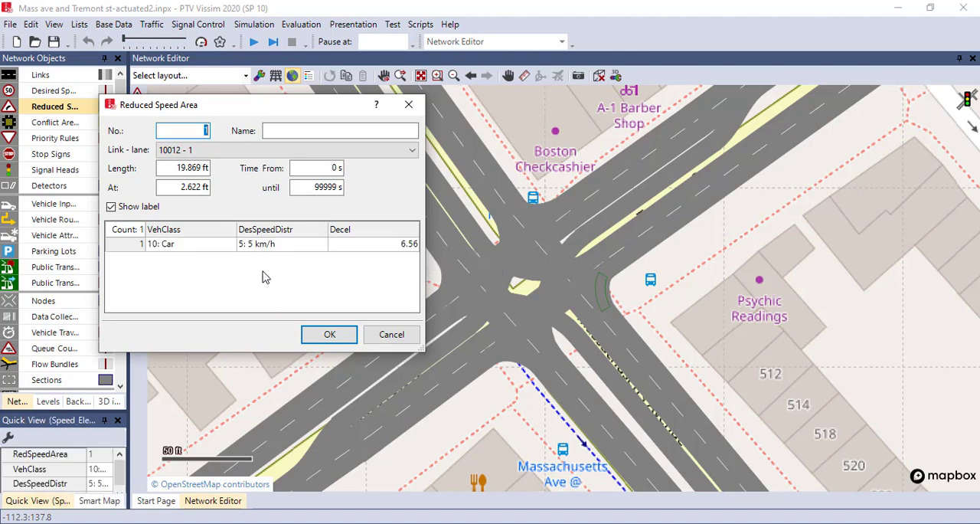
right_click(265, 273)
click(270, 279)
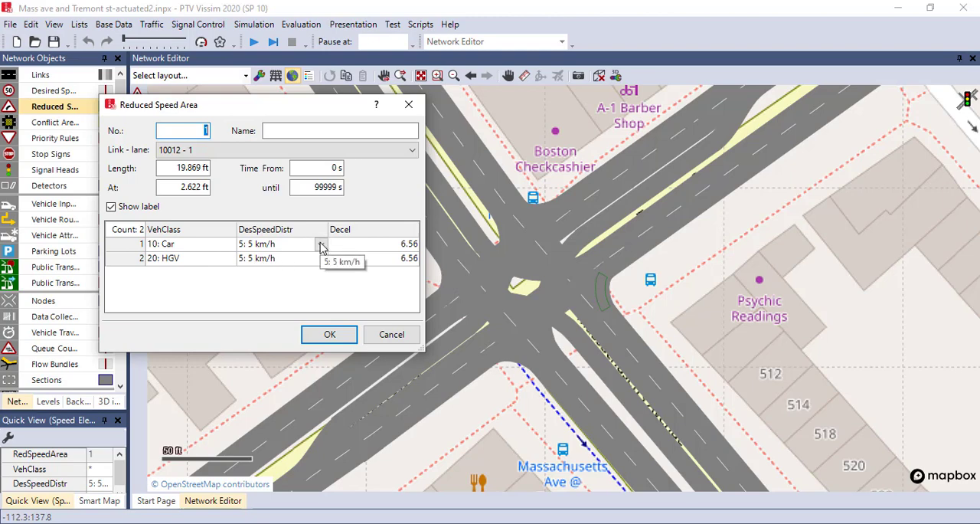
click(322, 245)
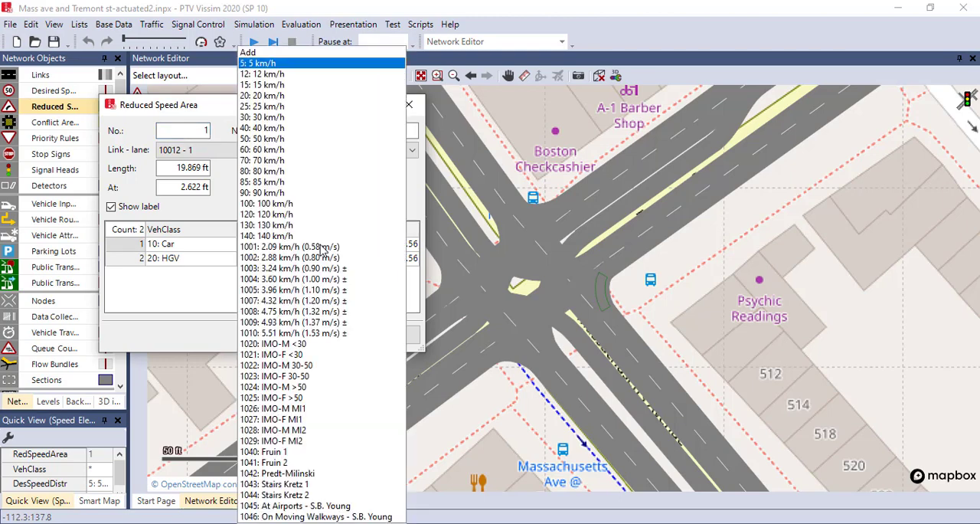
click(324, 86)
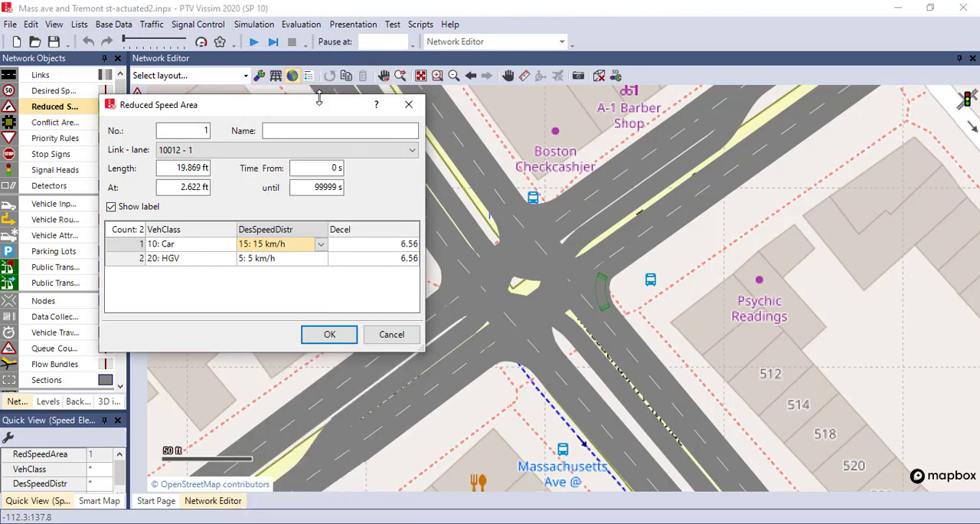
click(317, 258)
click(324, 257)
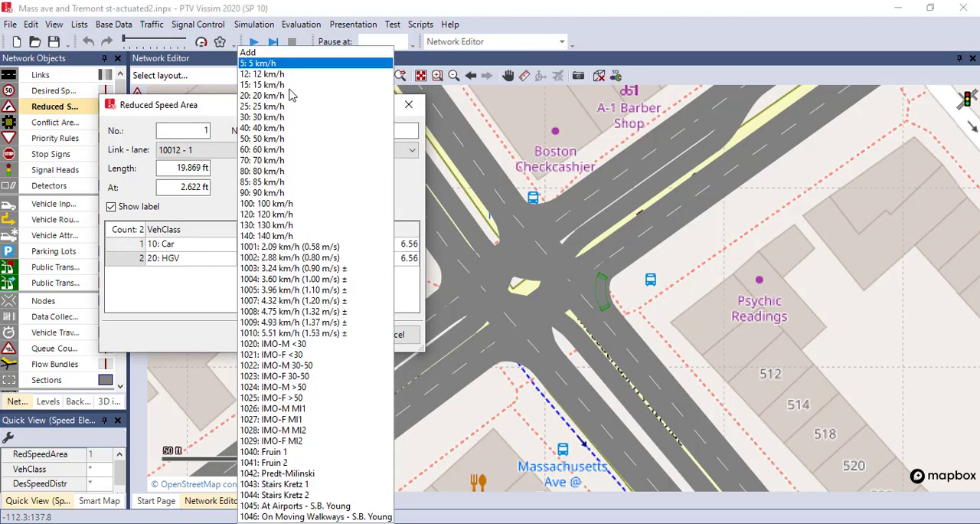
click(289, 85)
click(329, 335)
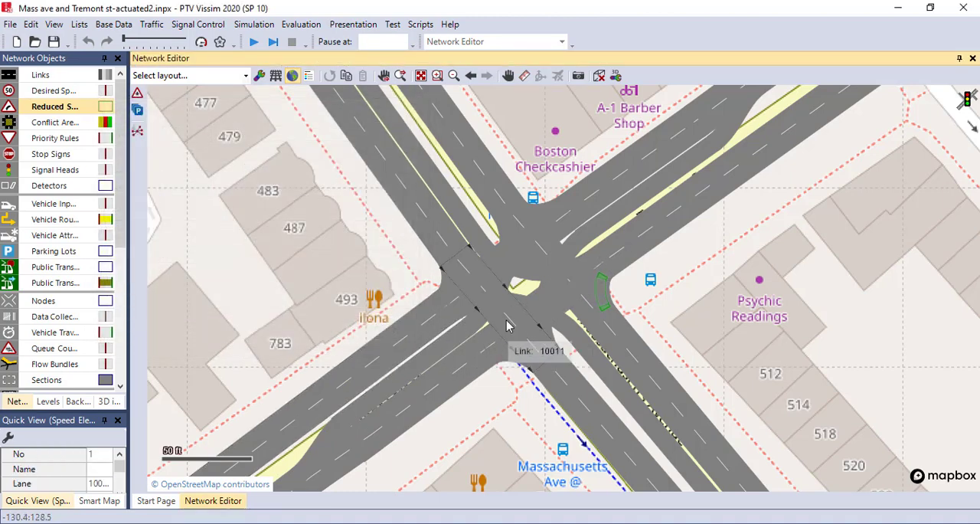
Create a reduced speed area about 67 ft long on left-turn connector 10013 and add entries for Car and HGV
drag(483, 306, 458, 315)
right_click(277, 265)
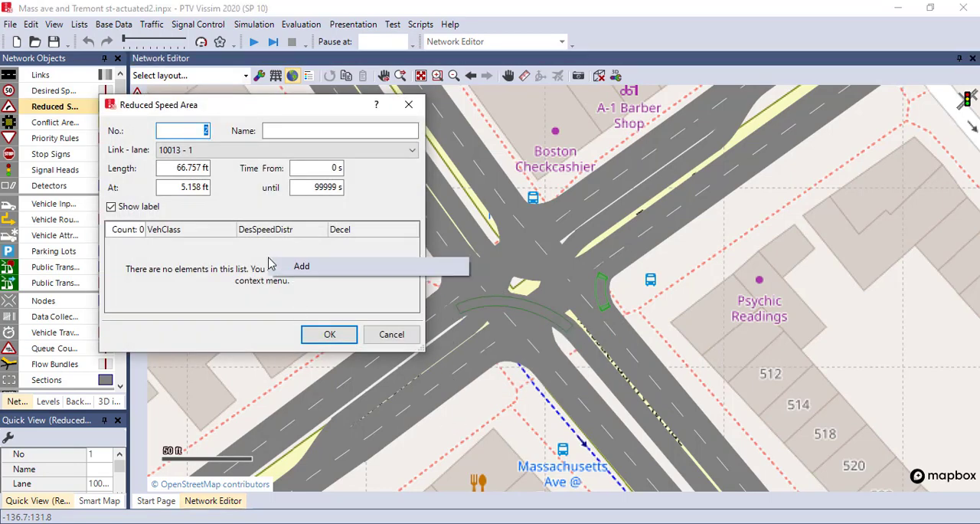
click(286, 268)
right_click(302, 274)
click(306, 275)
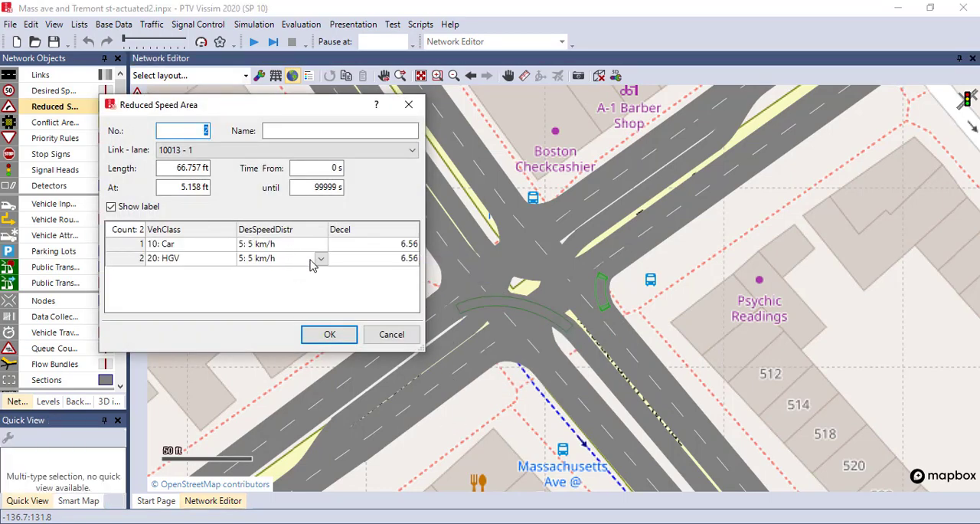
Set the desired speed distribution of both Car and HGV in the left-turn reduced speed area to 20 km/h
click(320, 245)
click(319, 247)
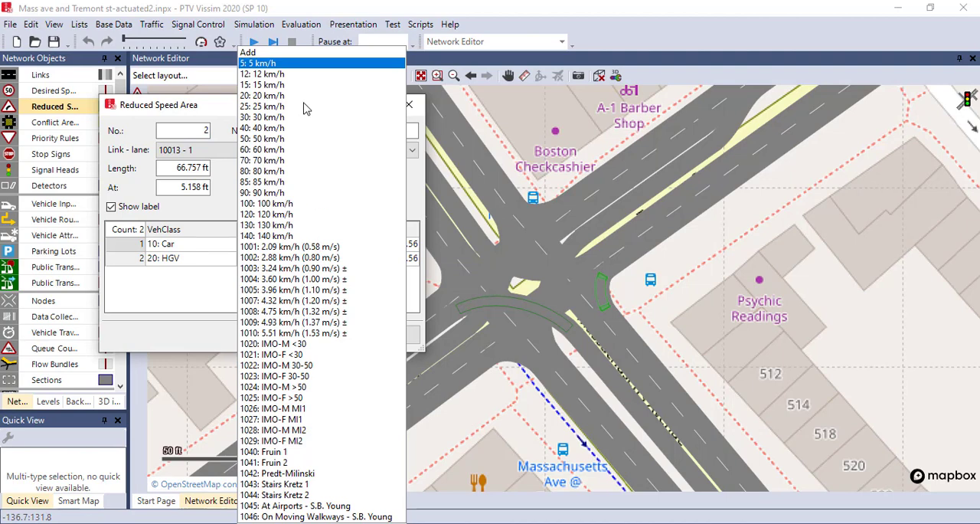
click(305, 97)
click(320, 258)
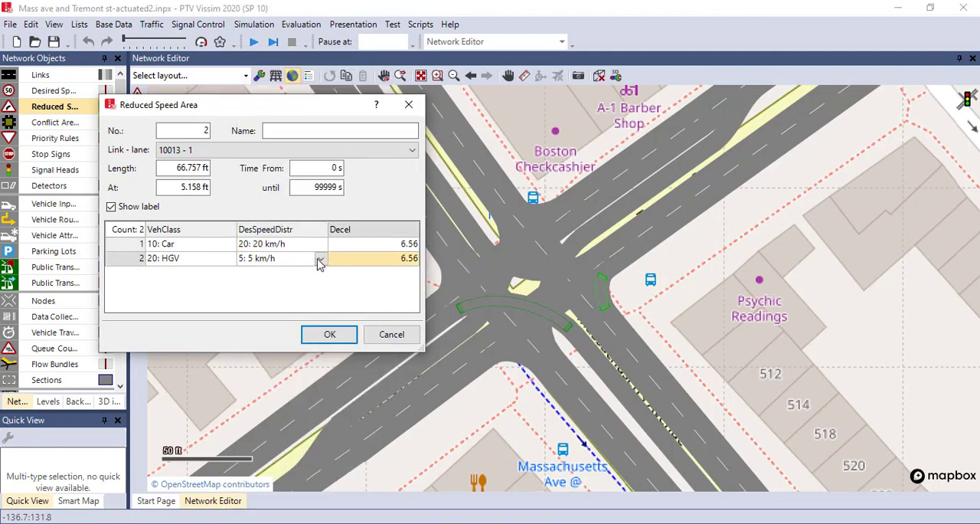
click(321, 258)
click(291, 96)
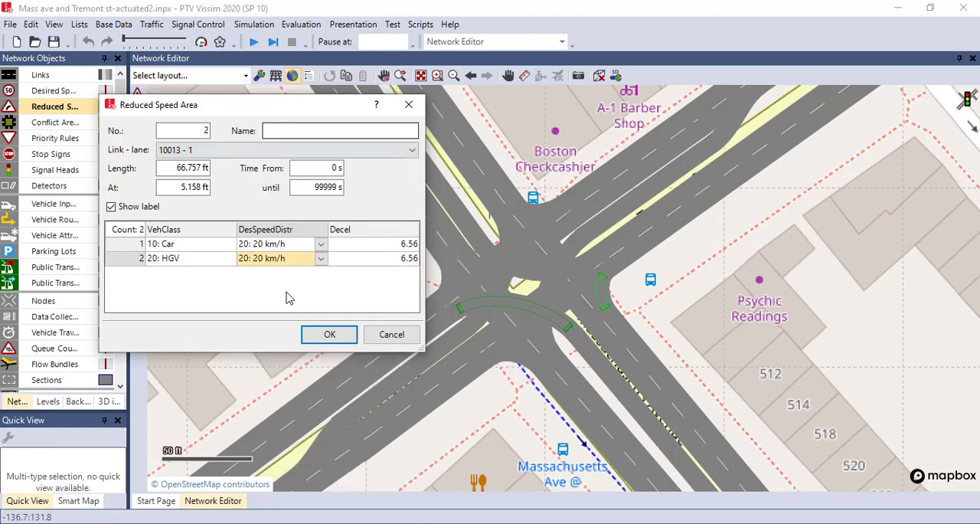
click(329, 337)
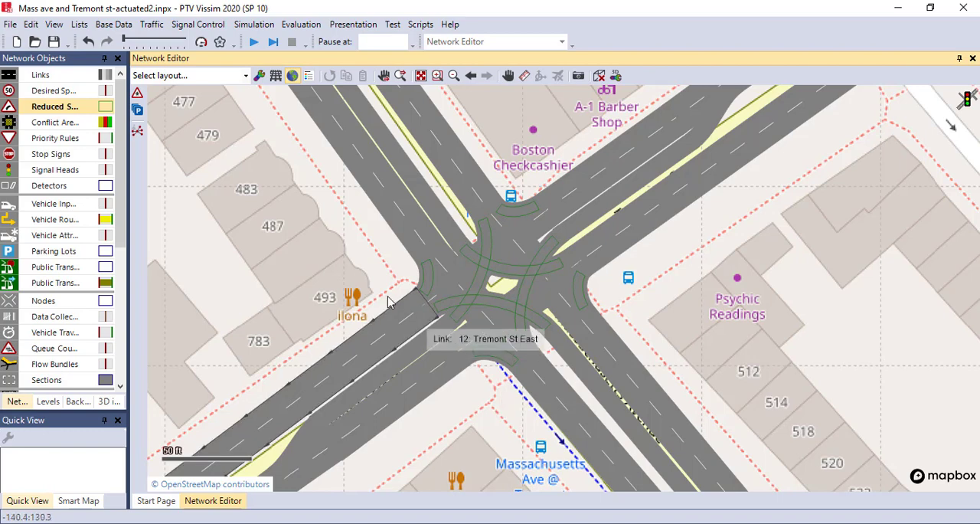
scroll(698, 301, down, 3)
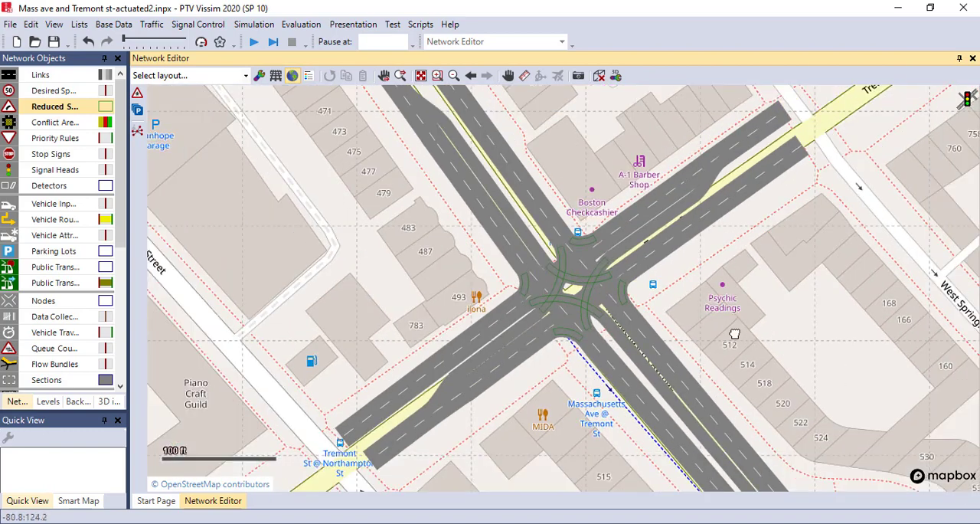